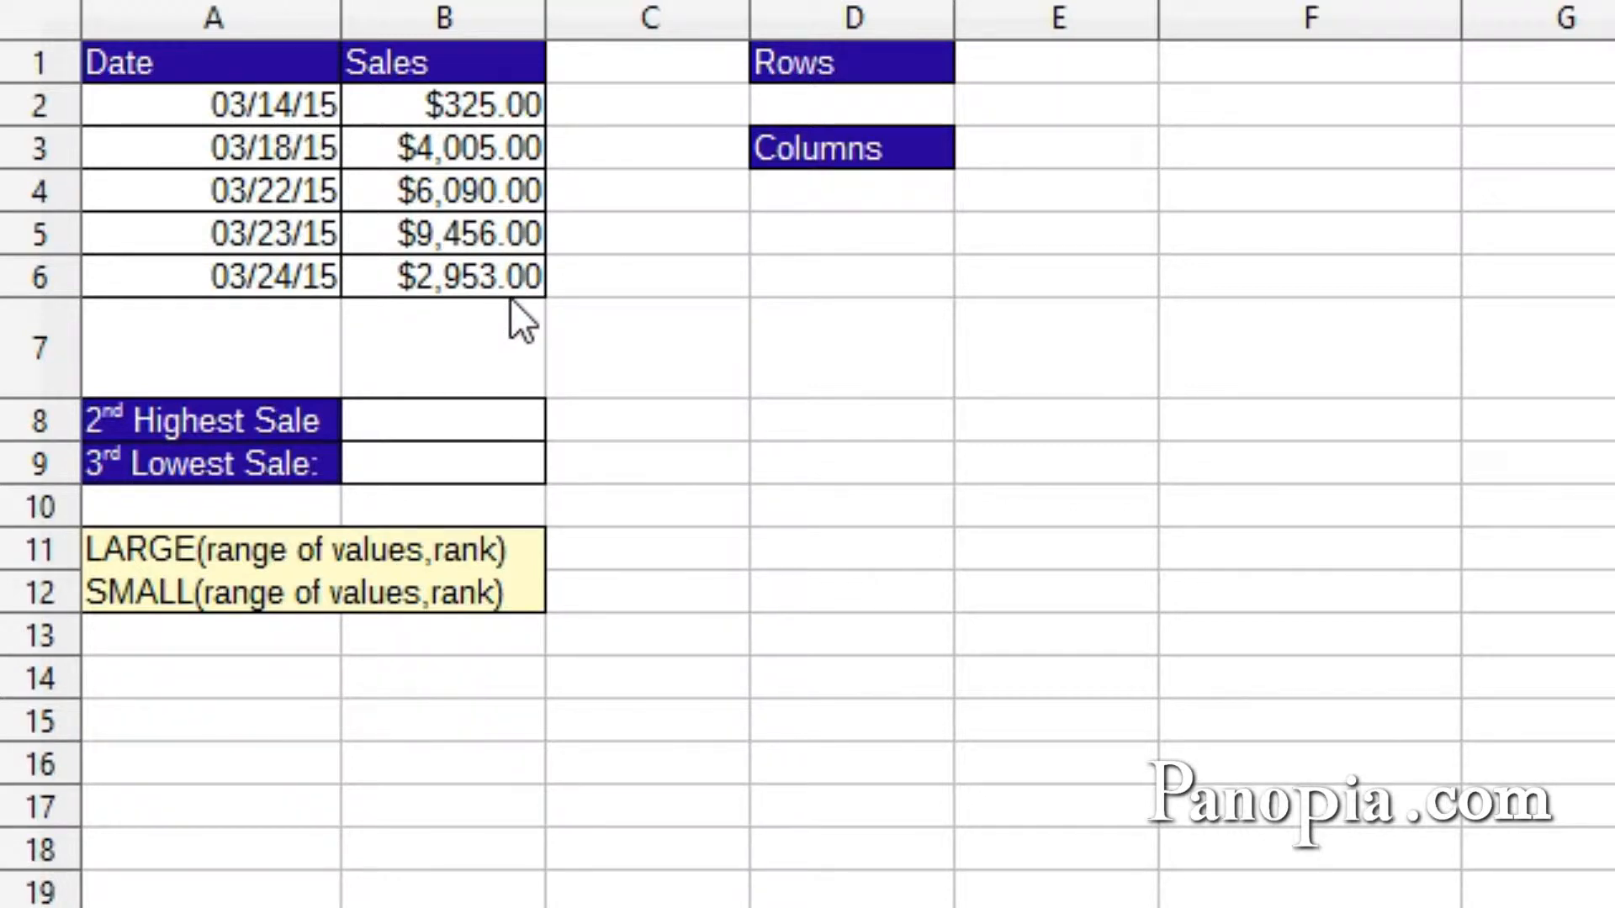
# Calculate the 2nd highest sale in B8 with the formula =LARGE(B2:B6,2).
pyautogui.click(469, 416)
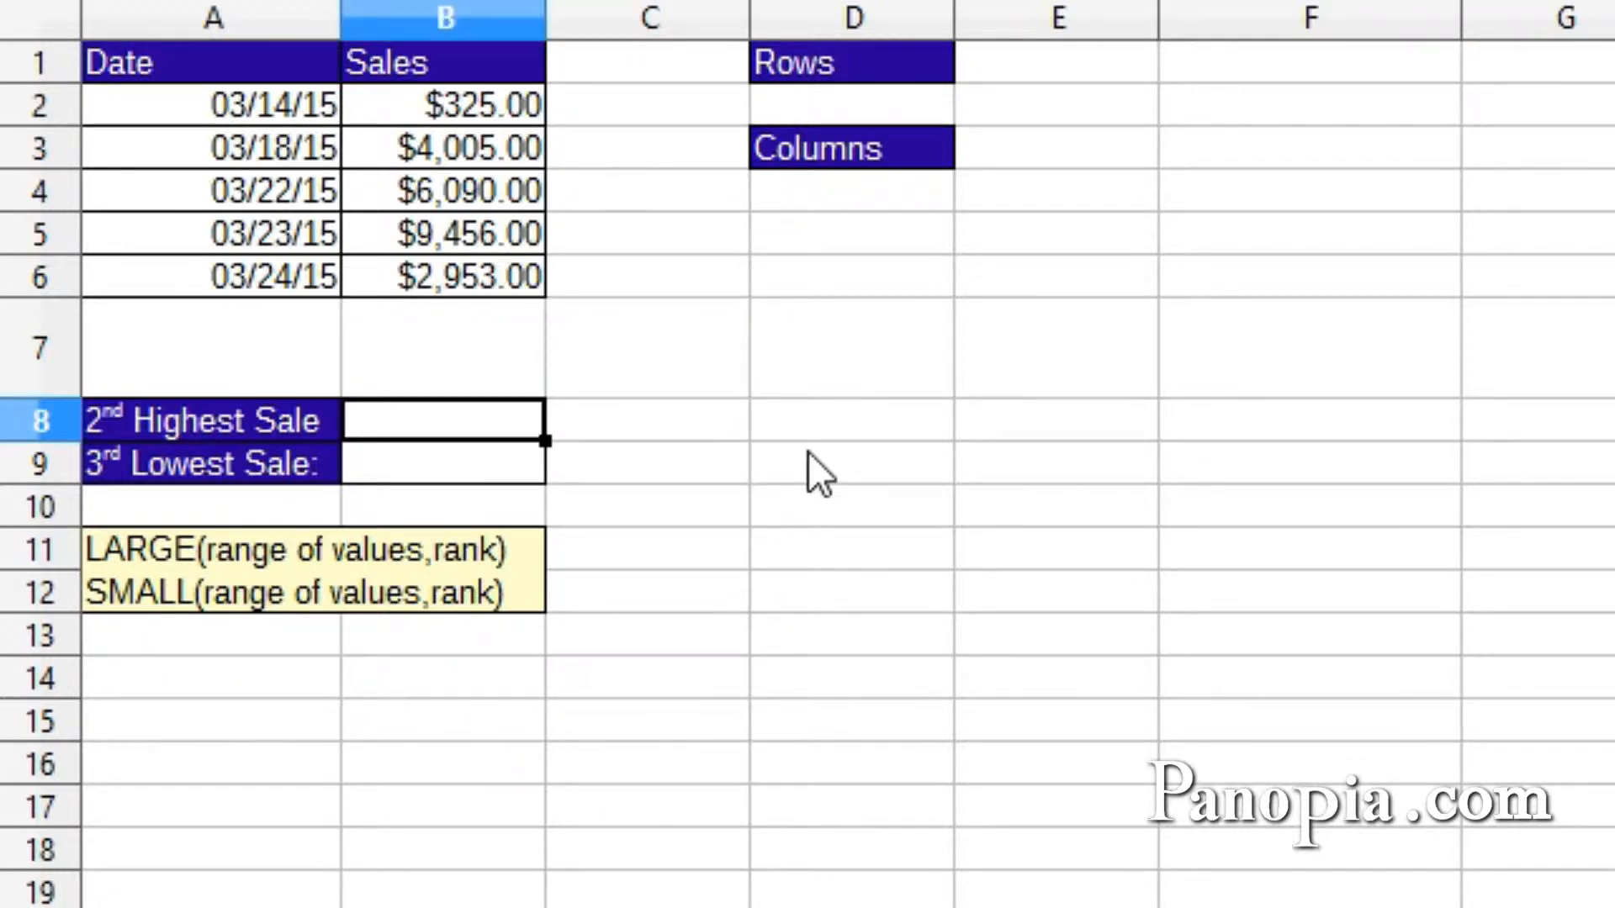
pyautogui.write('=lar')
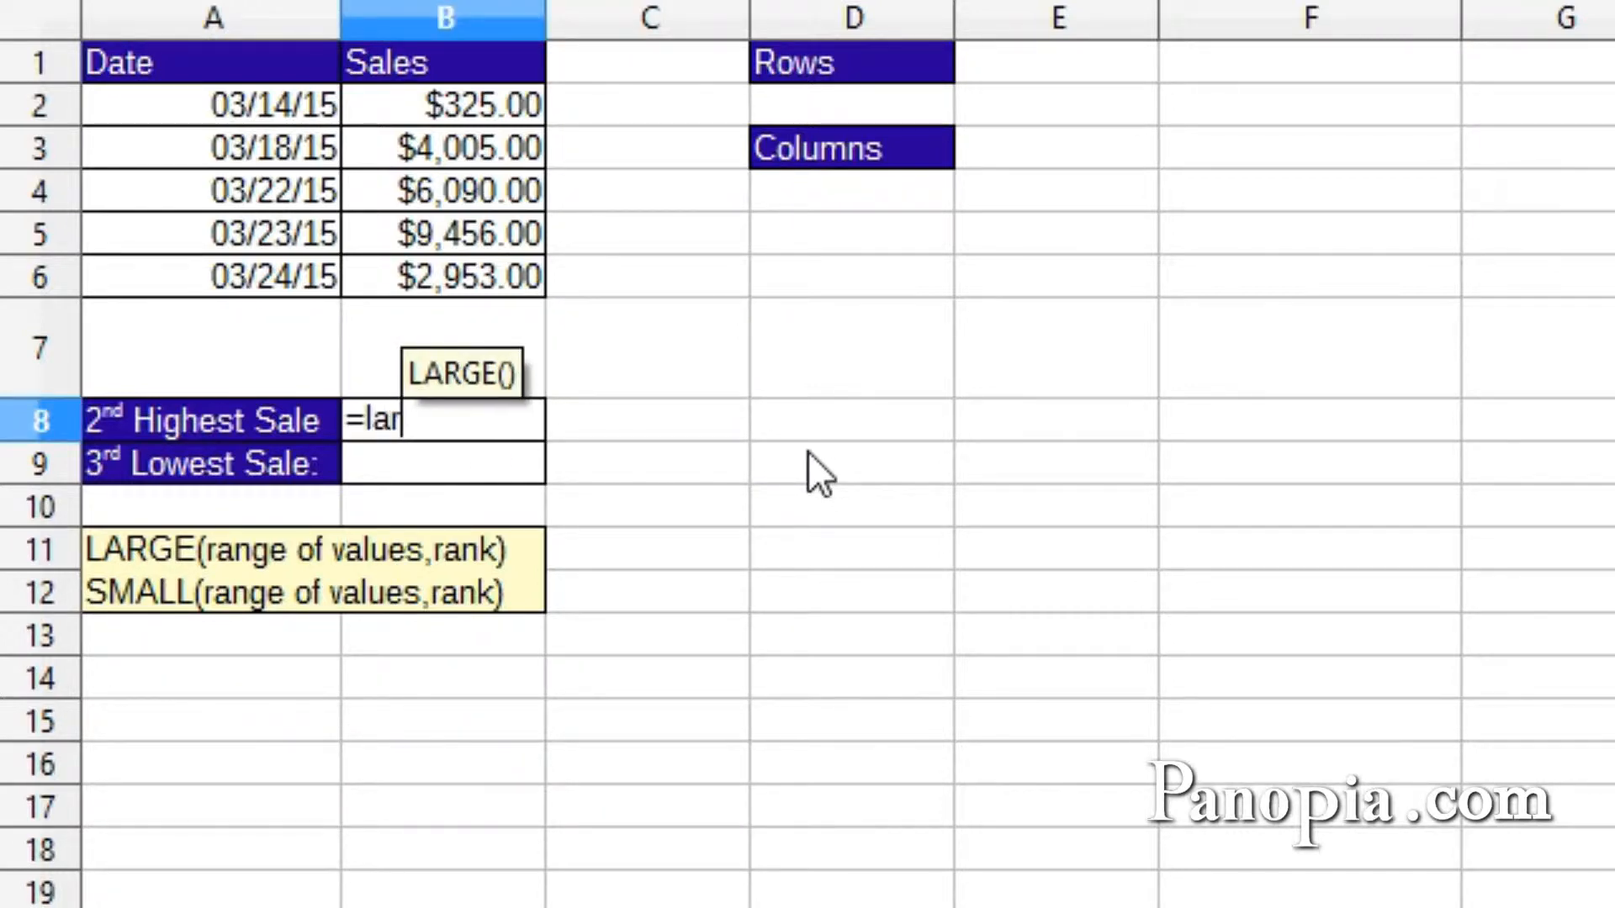
pyautogui.write('ge')
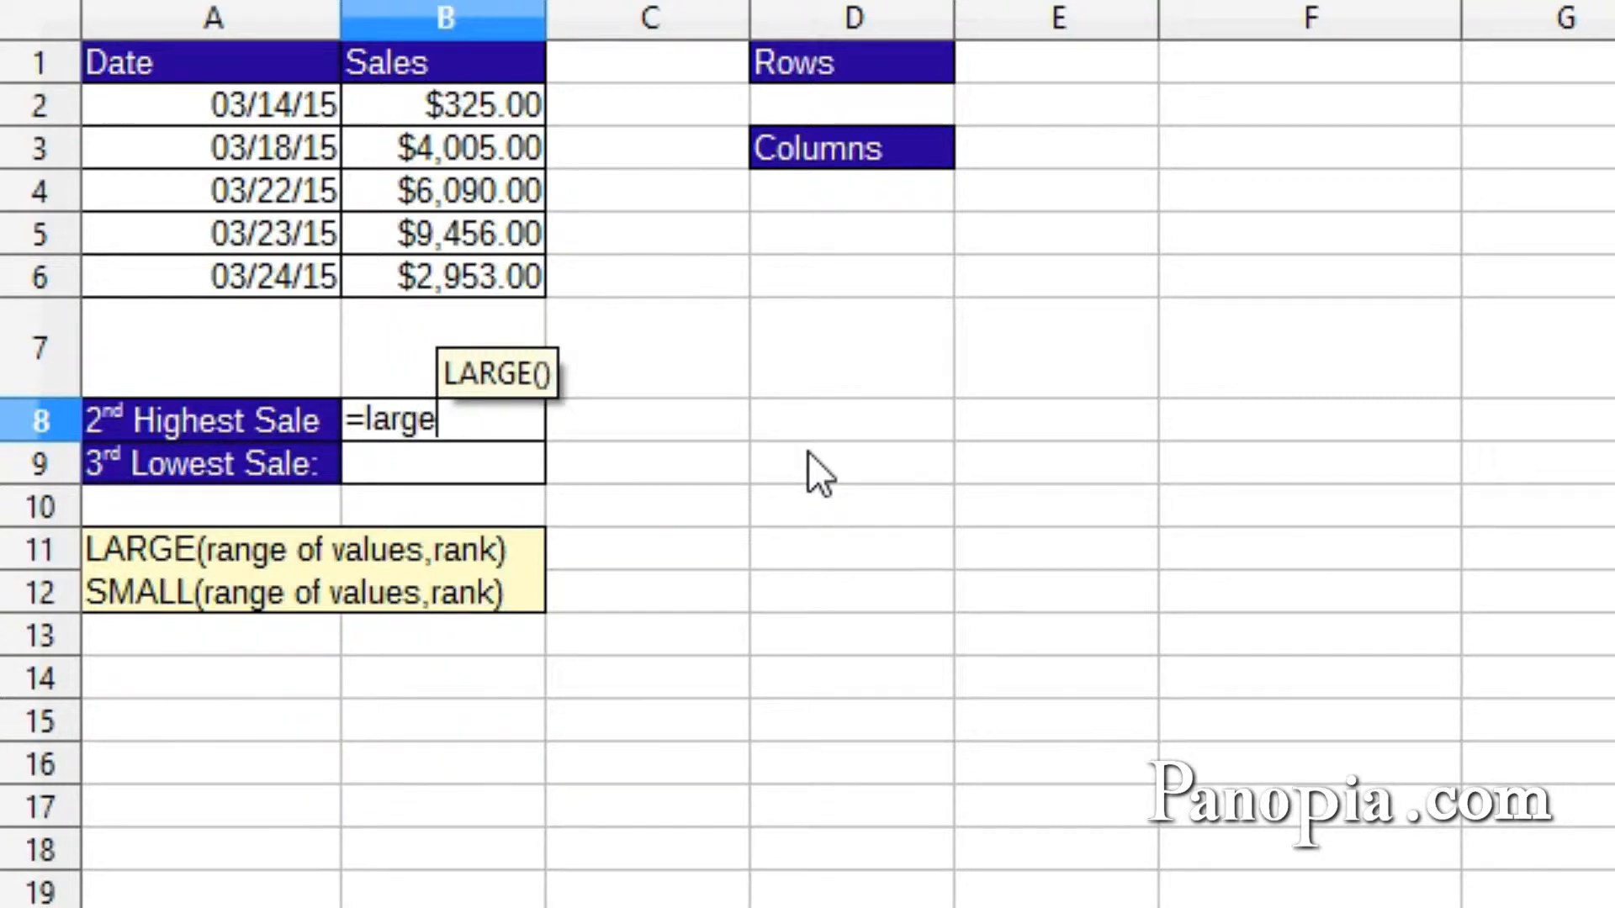
pyautogui.press('Return')
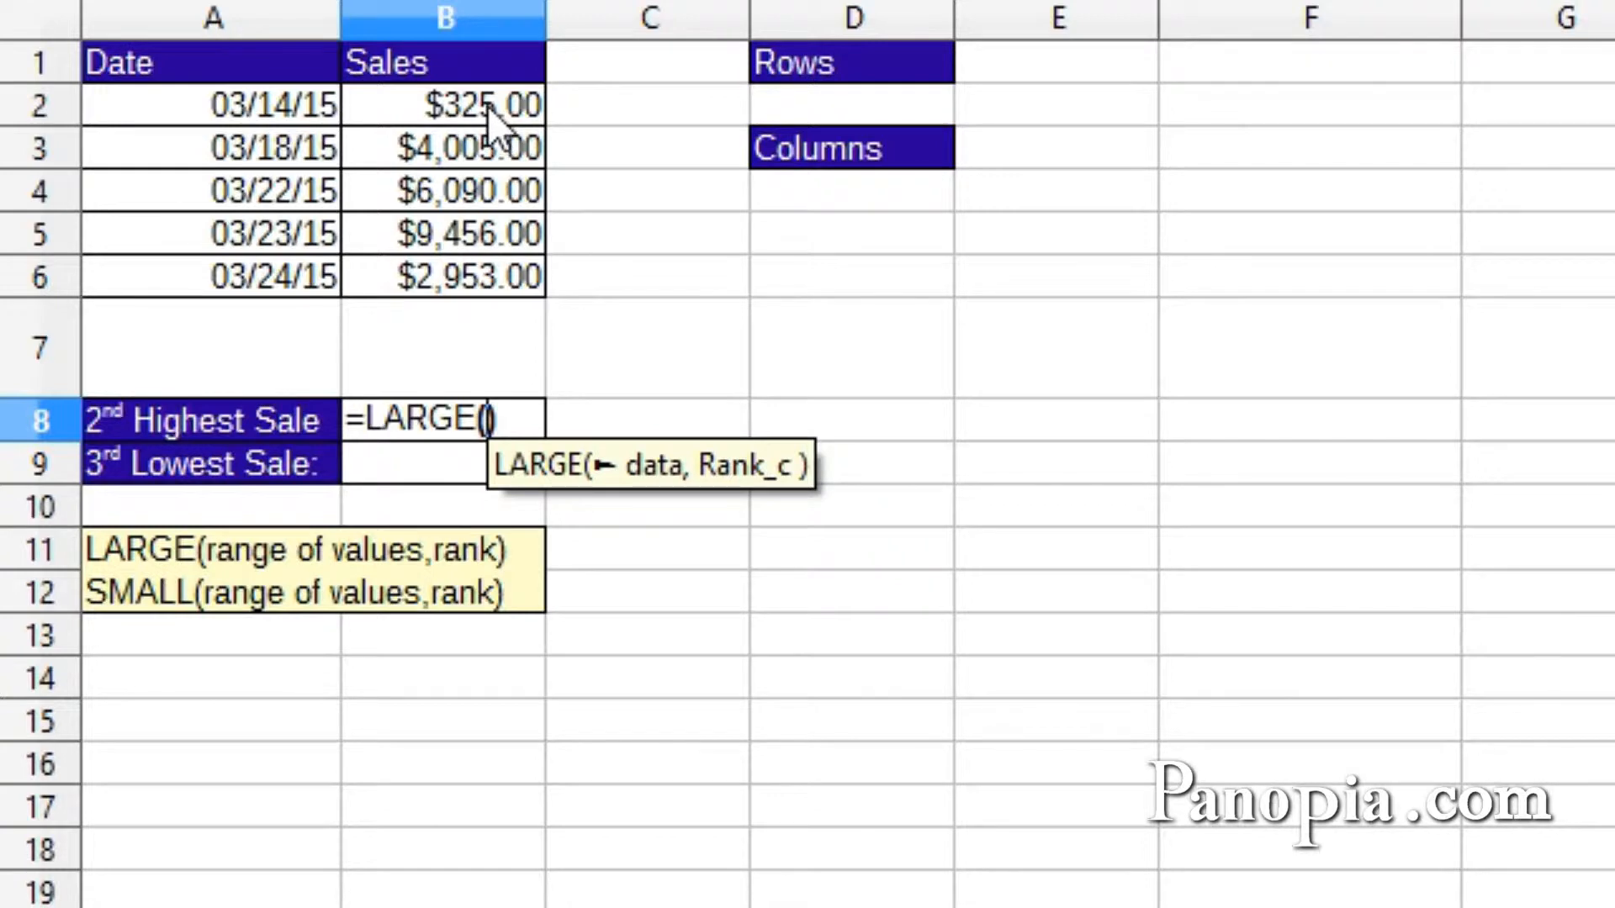
pyautogui.moveTo(493, 112); pyautogui.dragTo(454, 266)
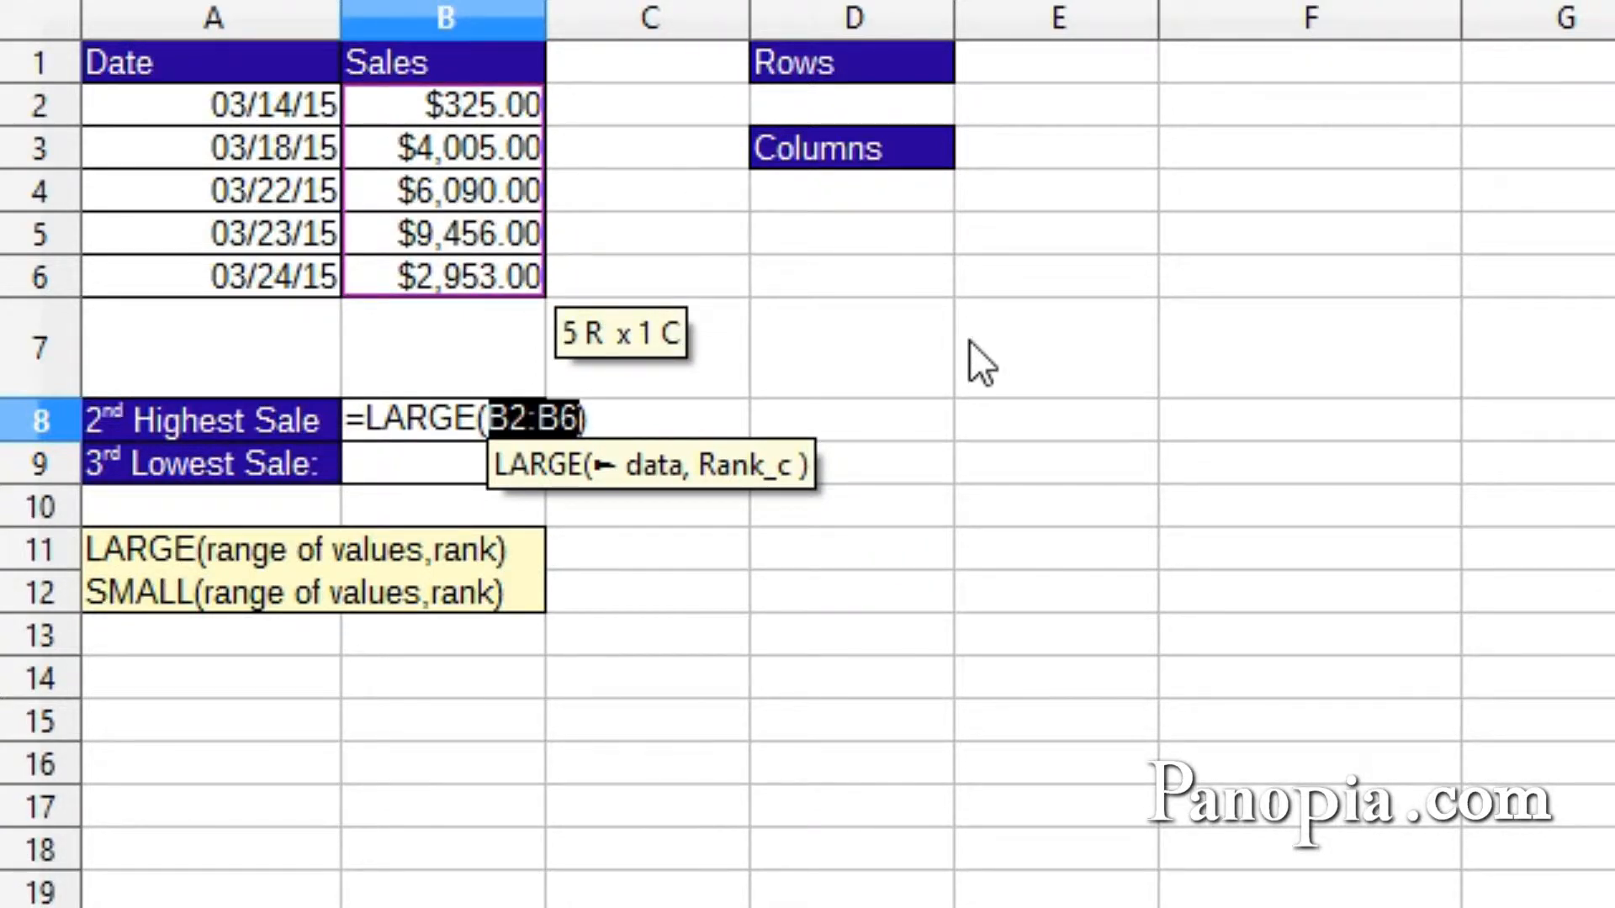
pyautogui.write(',')
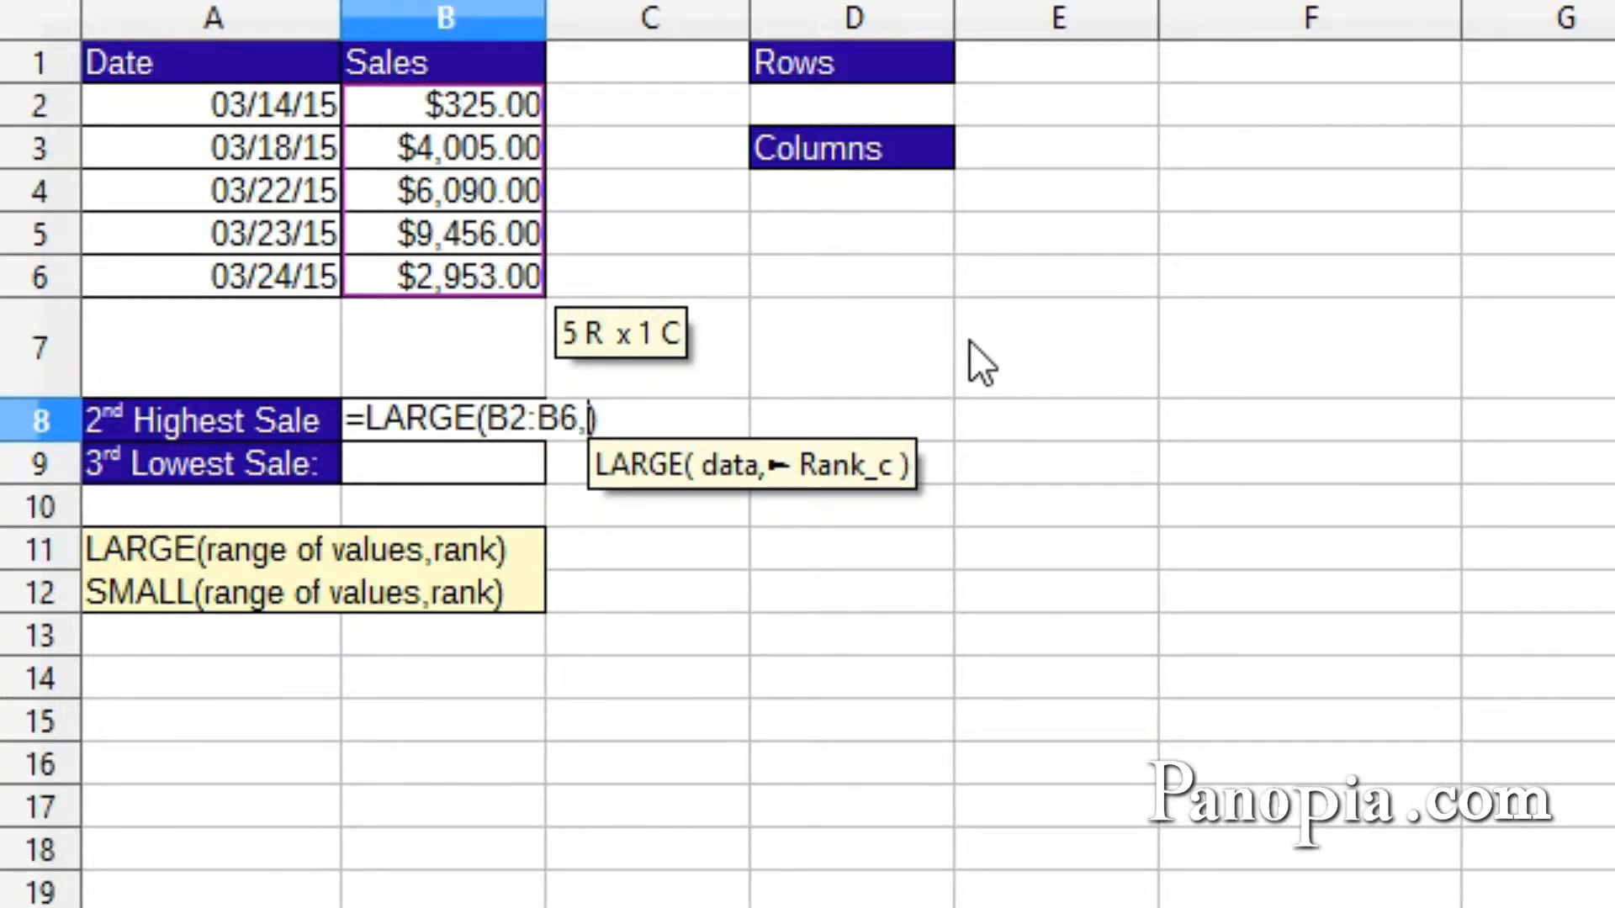
pyautogui.write('2')
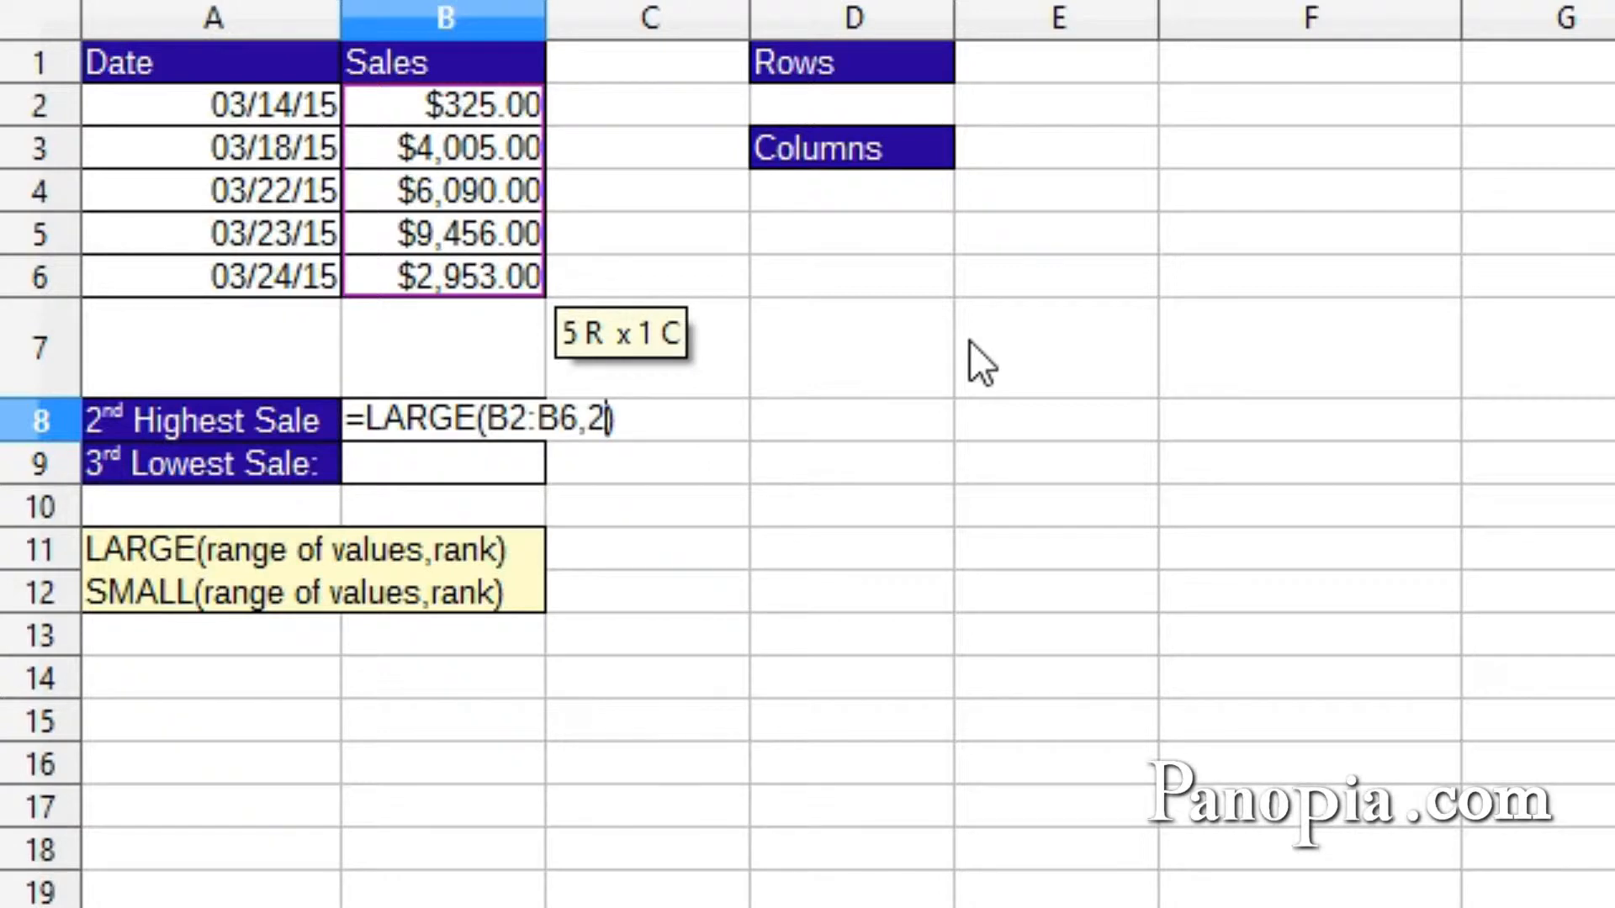
pyautogui.press('Return')
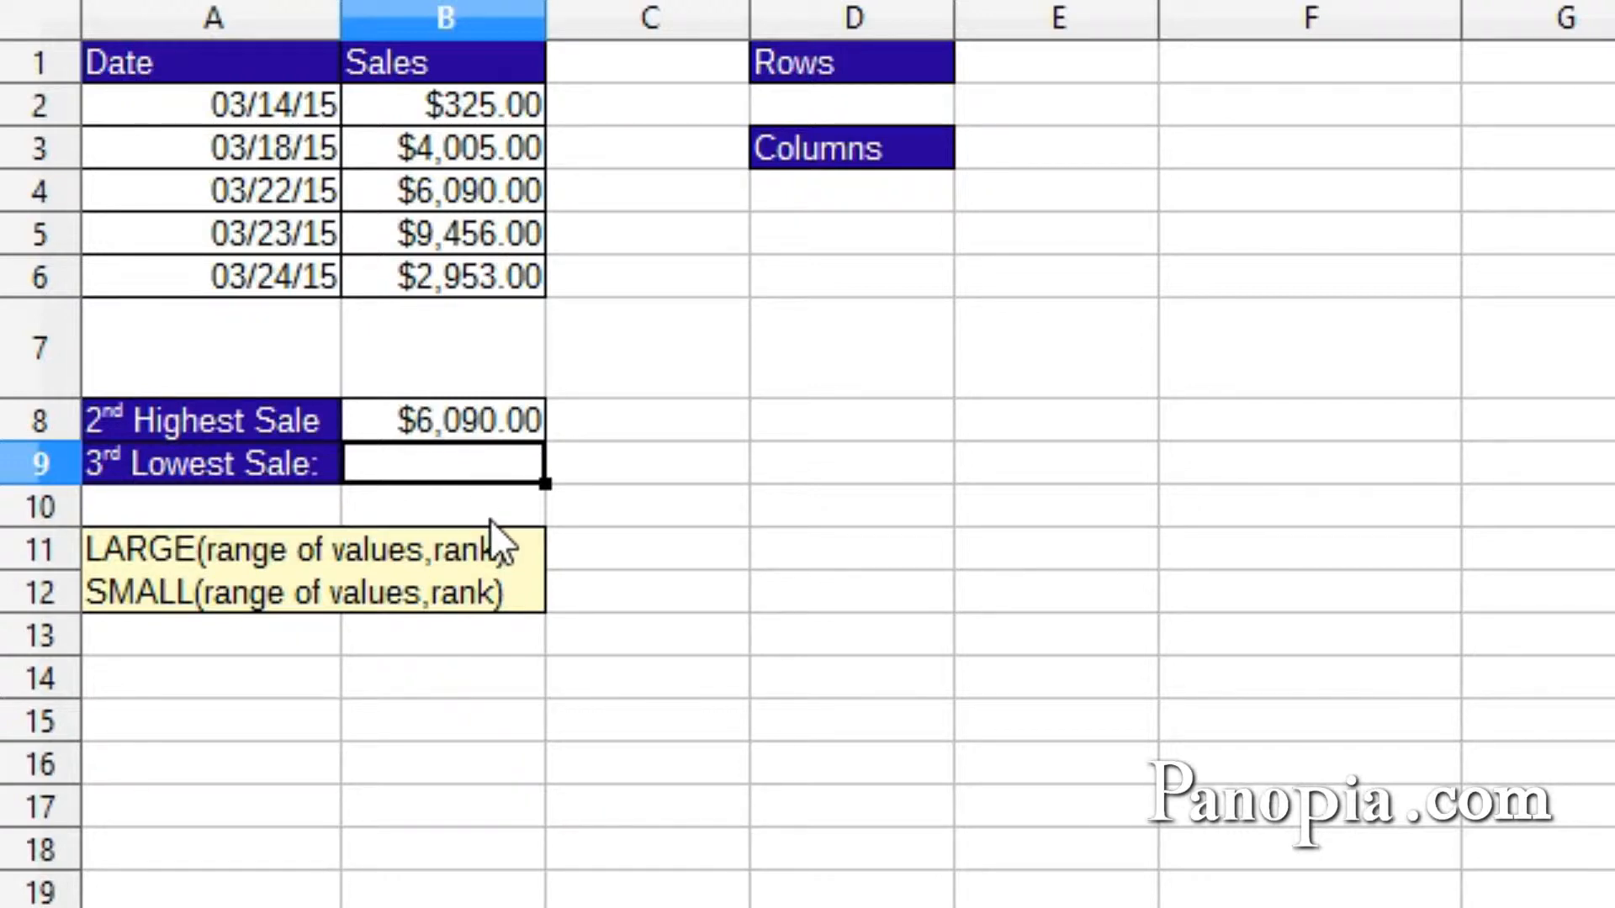
# Calculate the 3rd lowest sale in B9 with the formula =SMALL(B2:B6,3).
pyautogui.write('=')
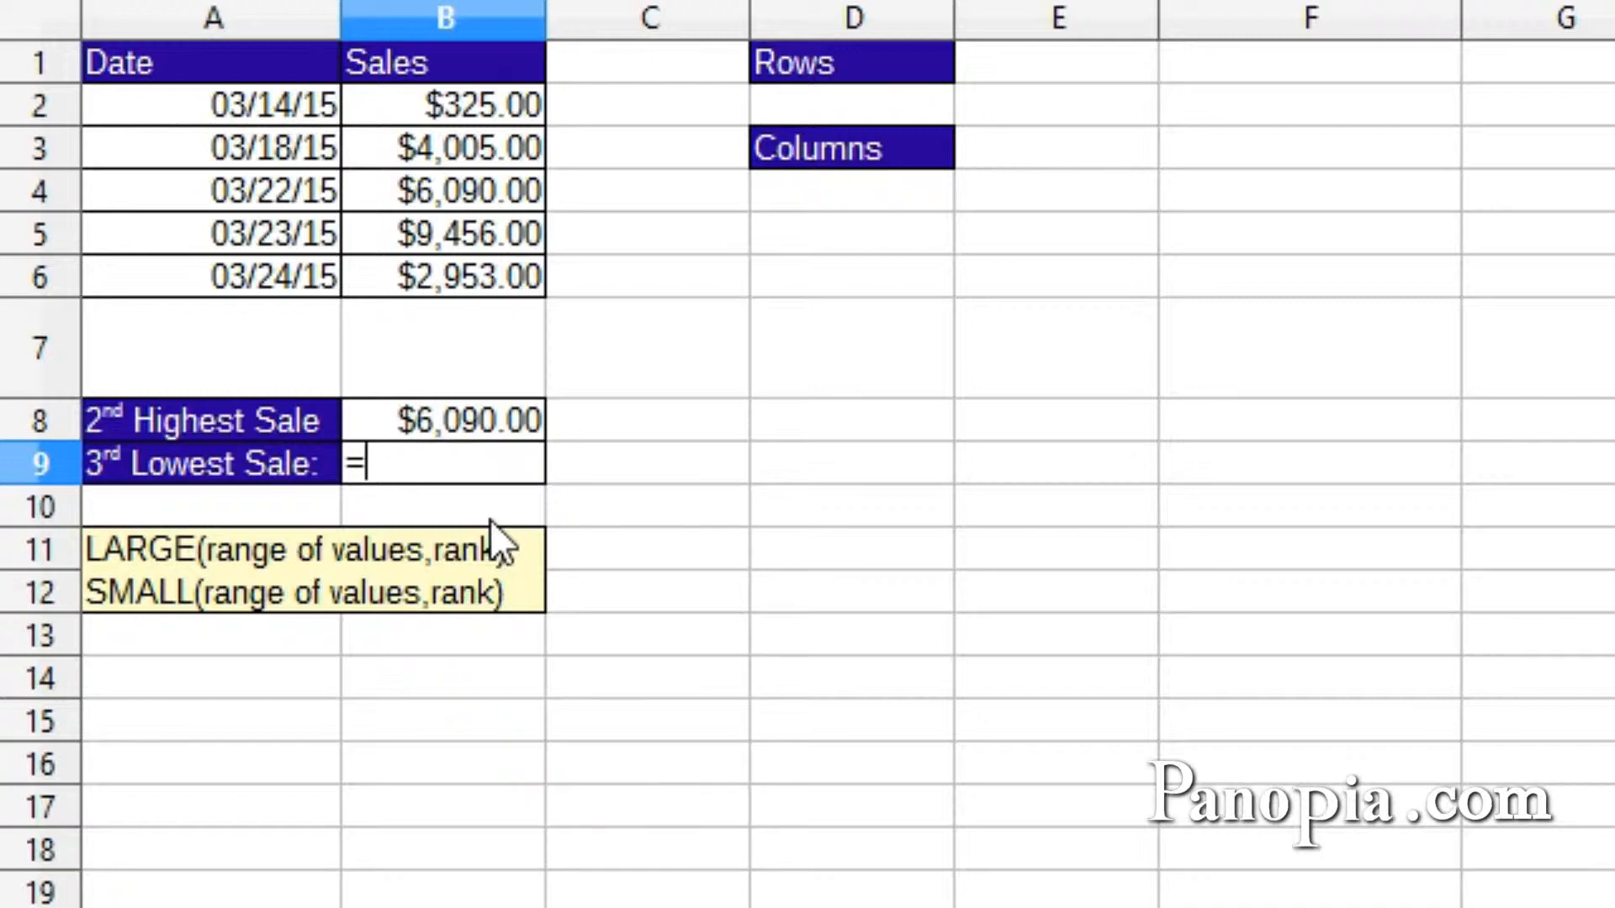
pyautogui.write('small')
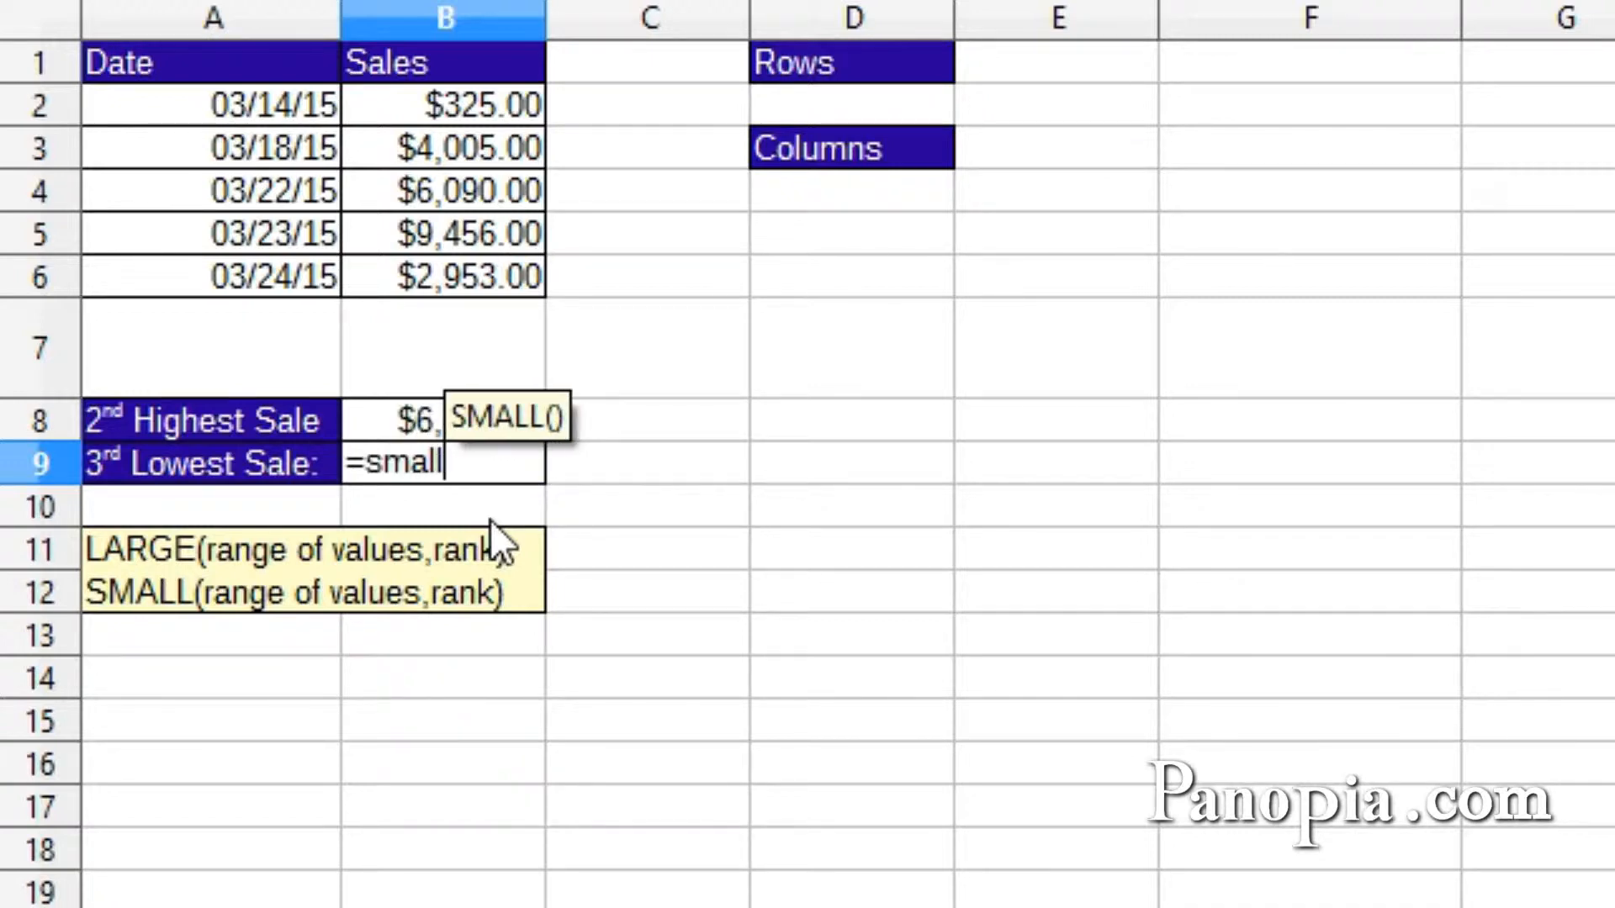
pyautogui.press('Return')
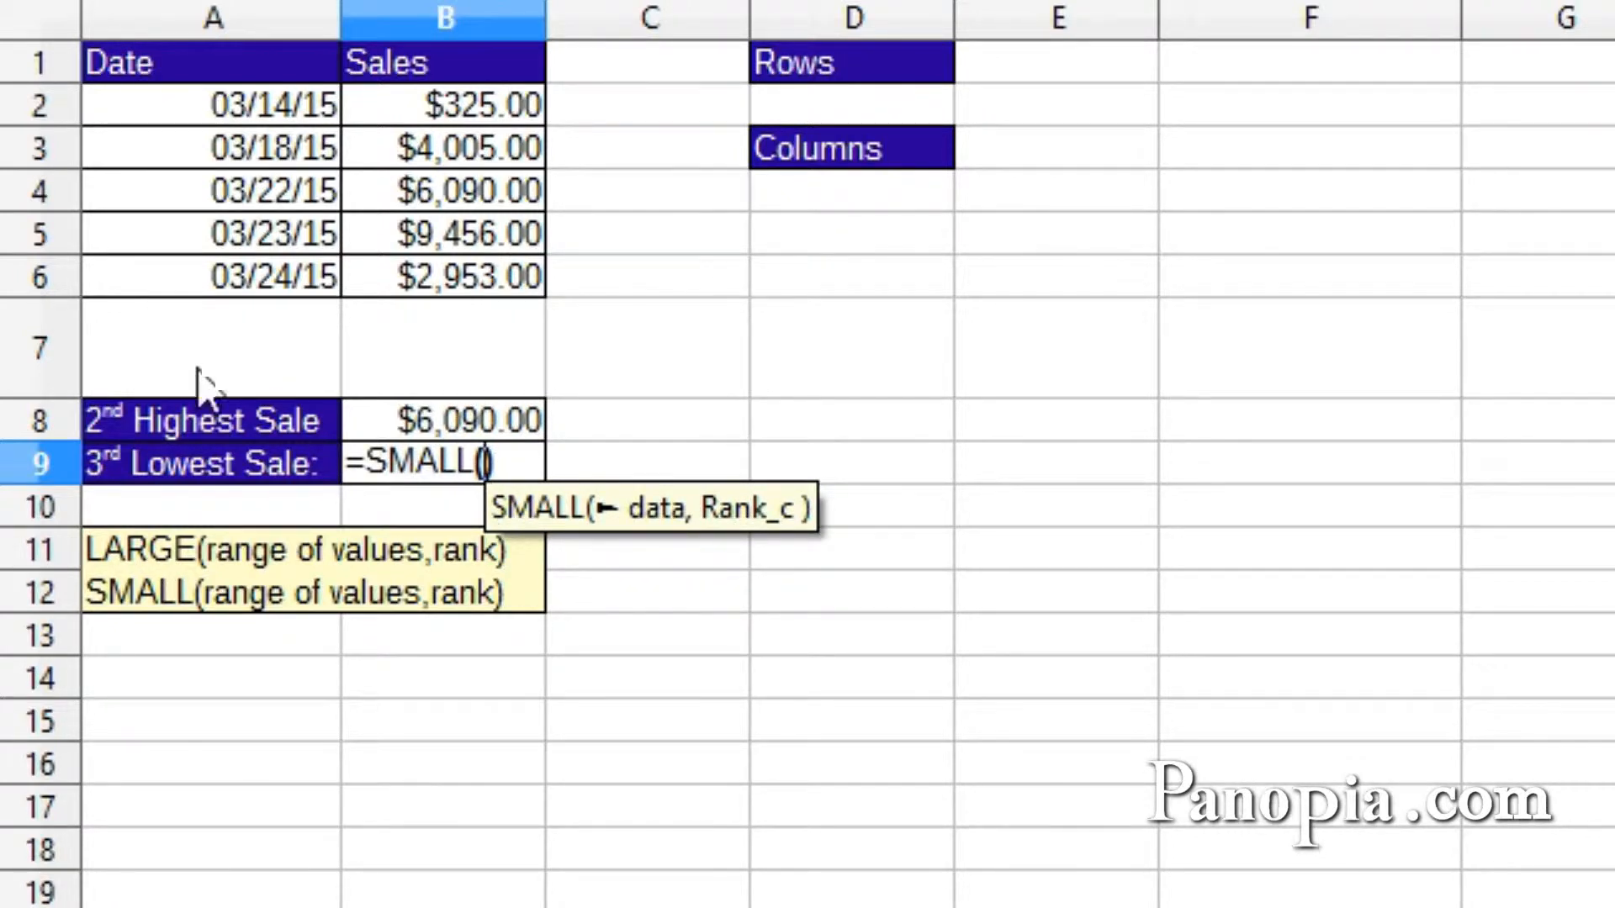
pyautogui.moveTo(489, 103); pyautogui.dragTo(459, 277)
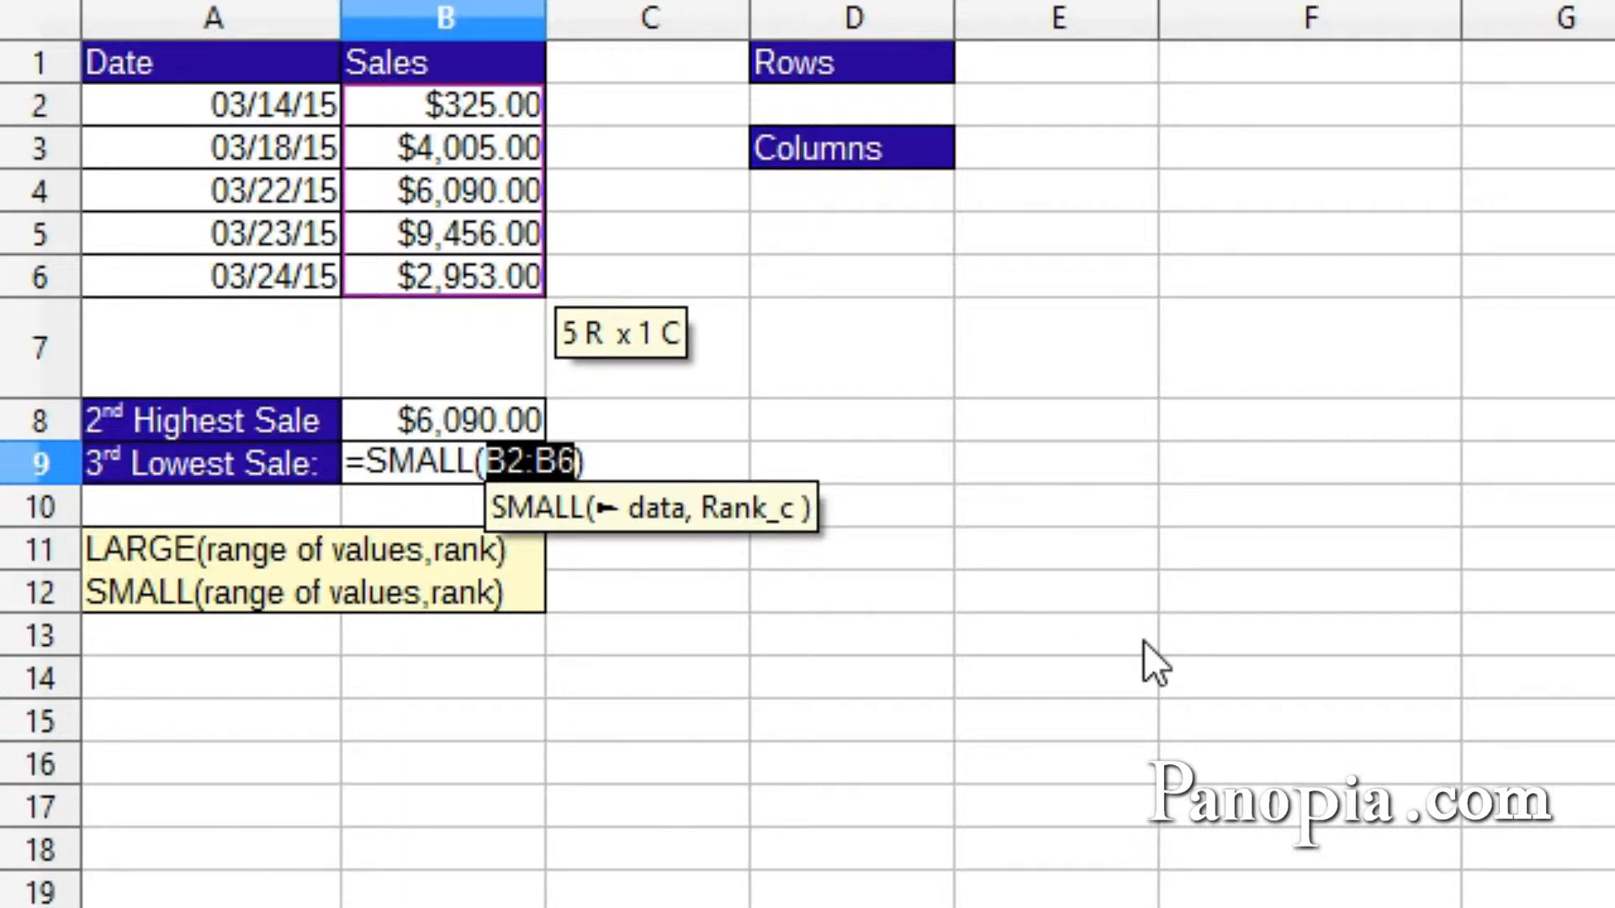
pyautogui.write(',')
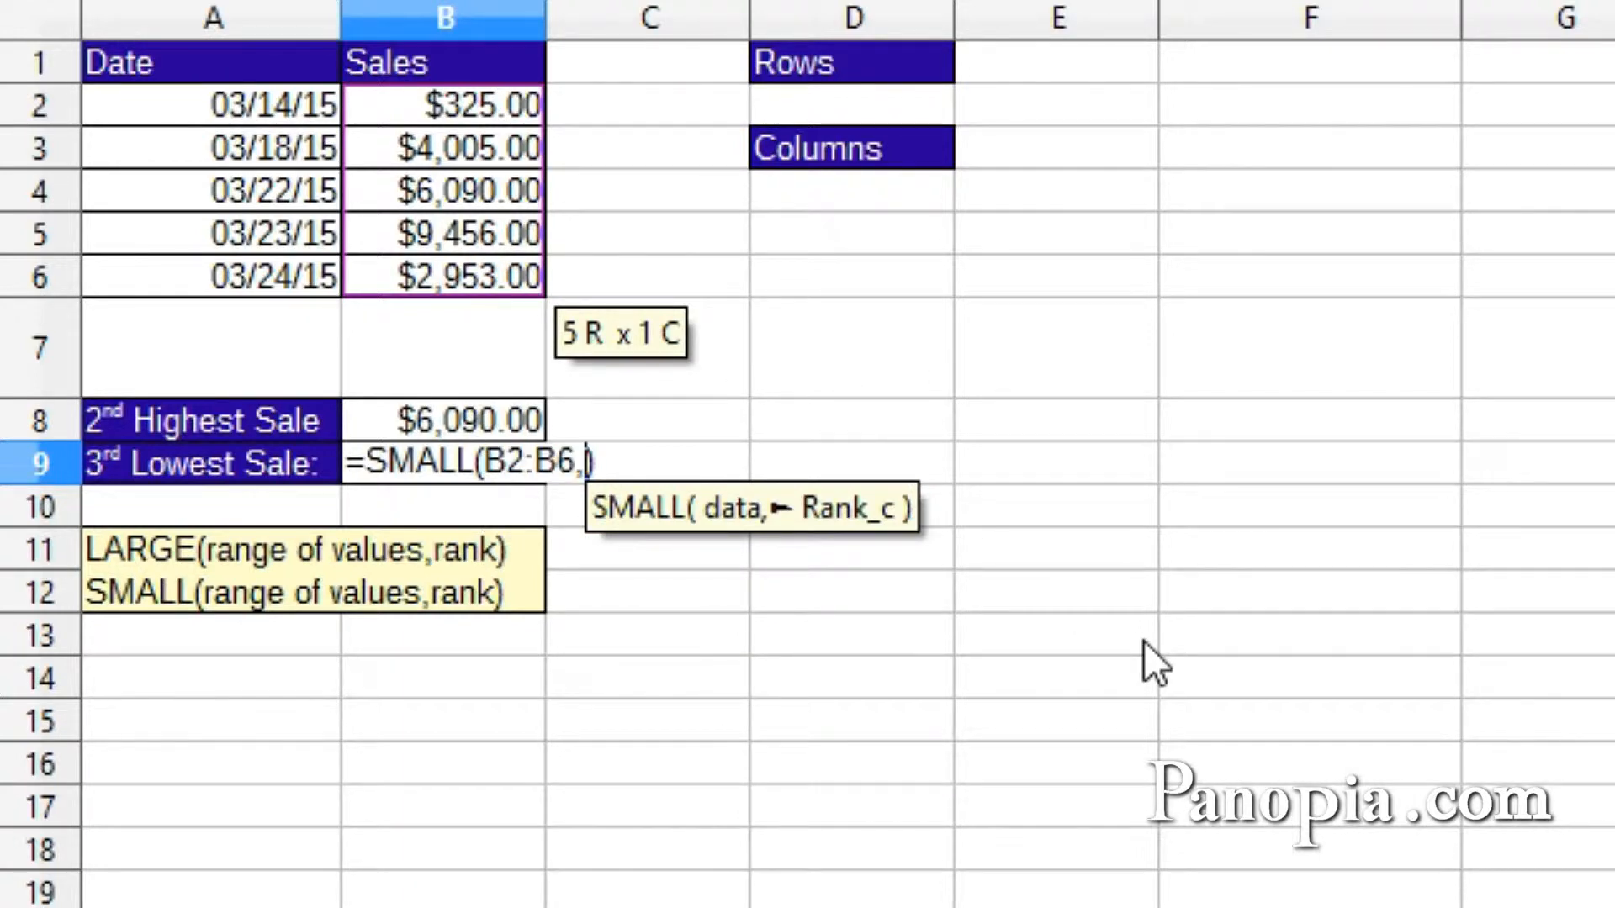
pyautogui.write('3)')
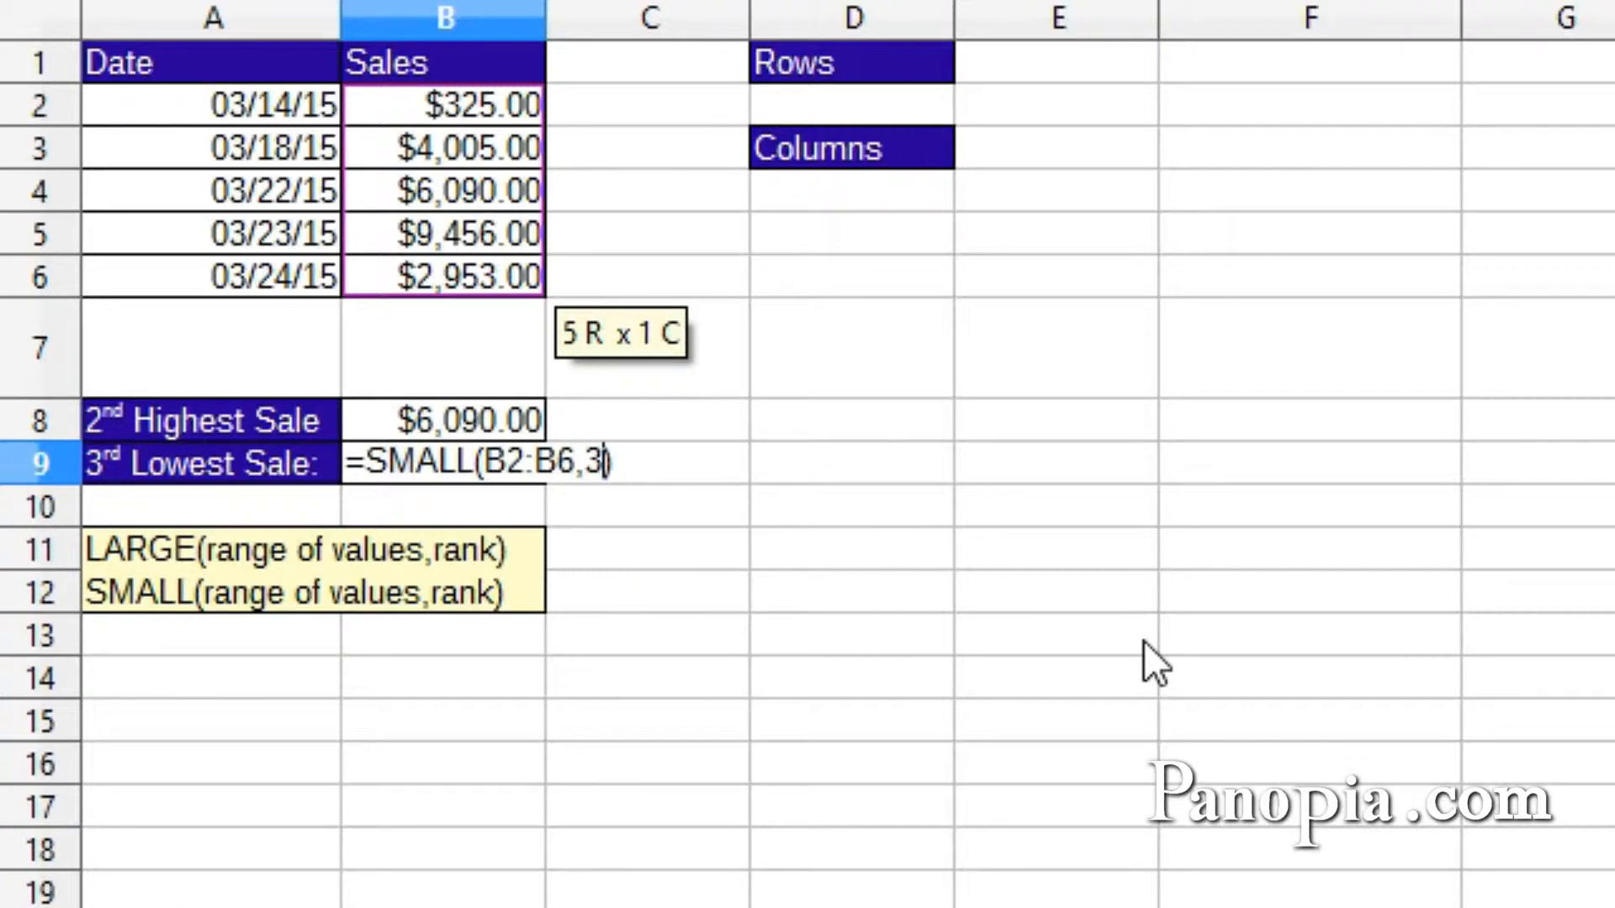
pyautogui.press('Return')
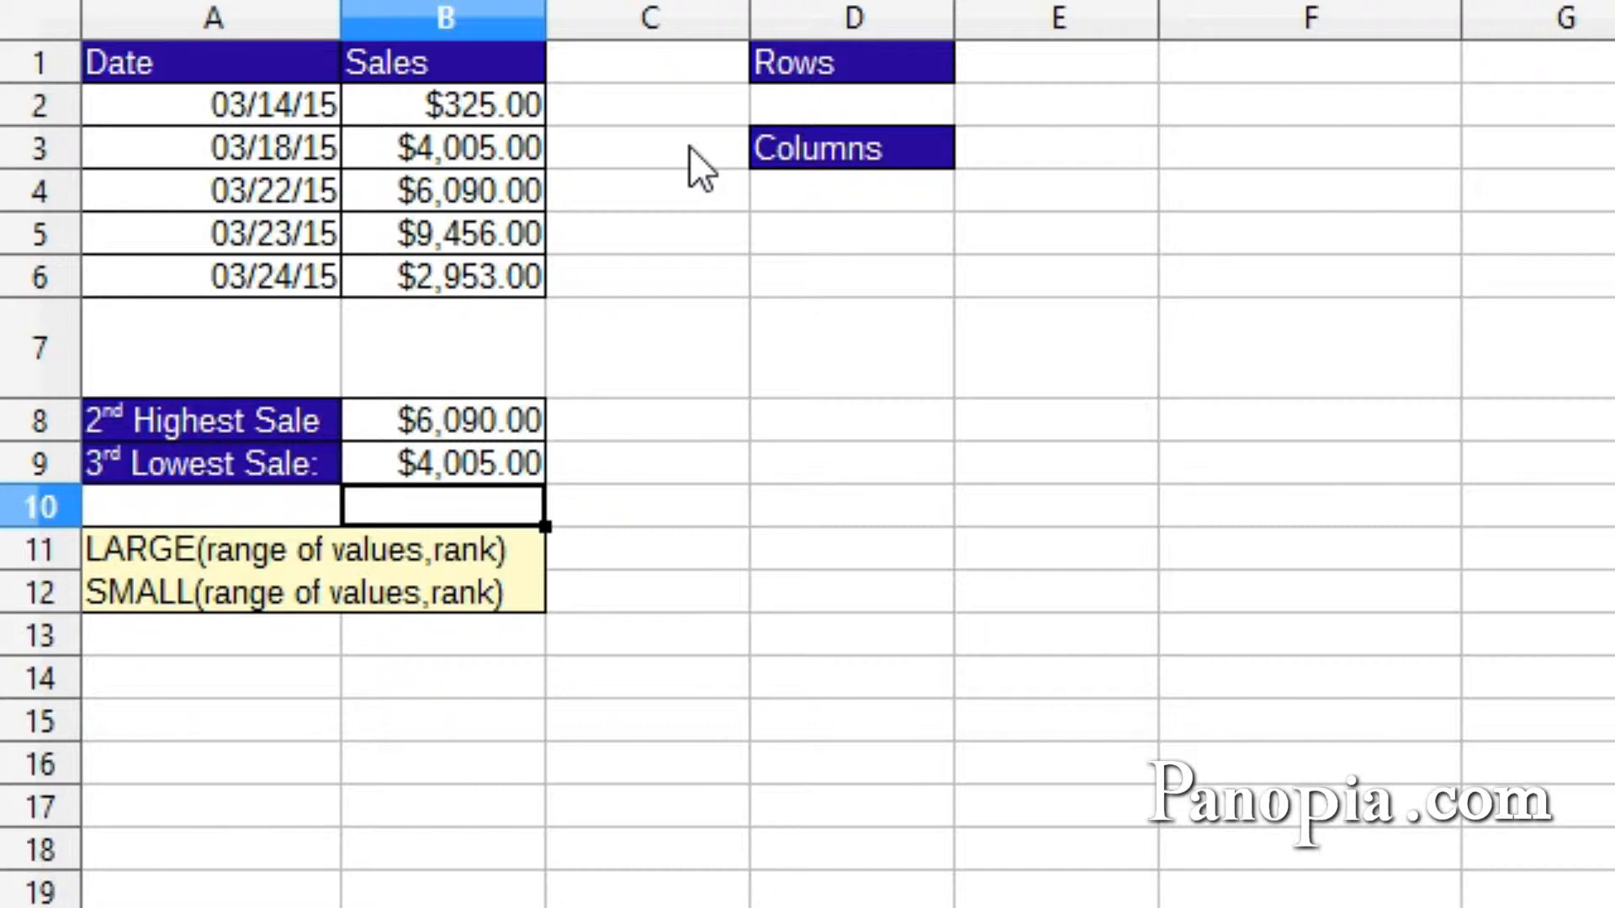
# Count the rows of the date range in D2 with the formula =ROWS(A2:A6).
pyautogui.click(825, 105)
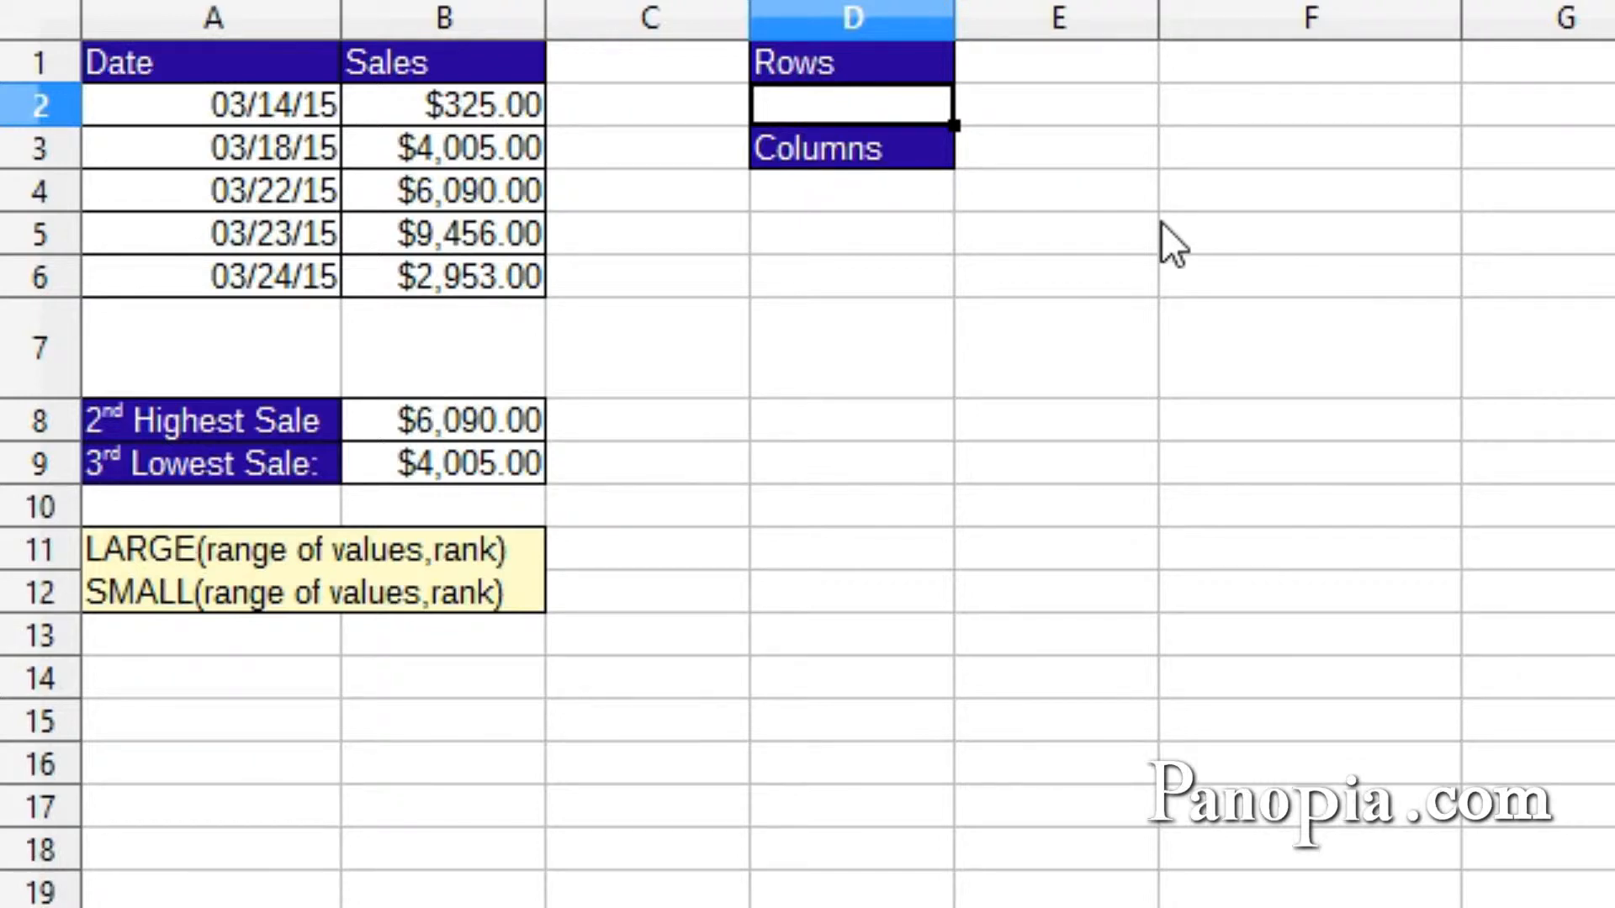
pyautogui.write('=rows')
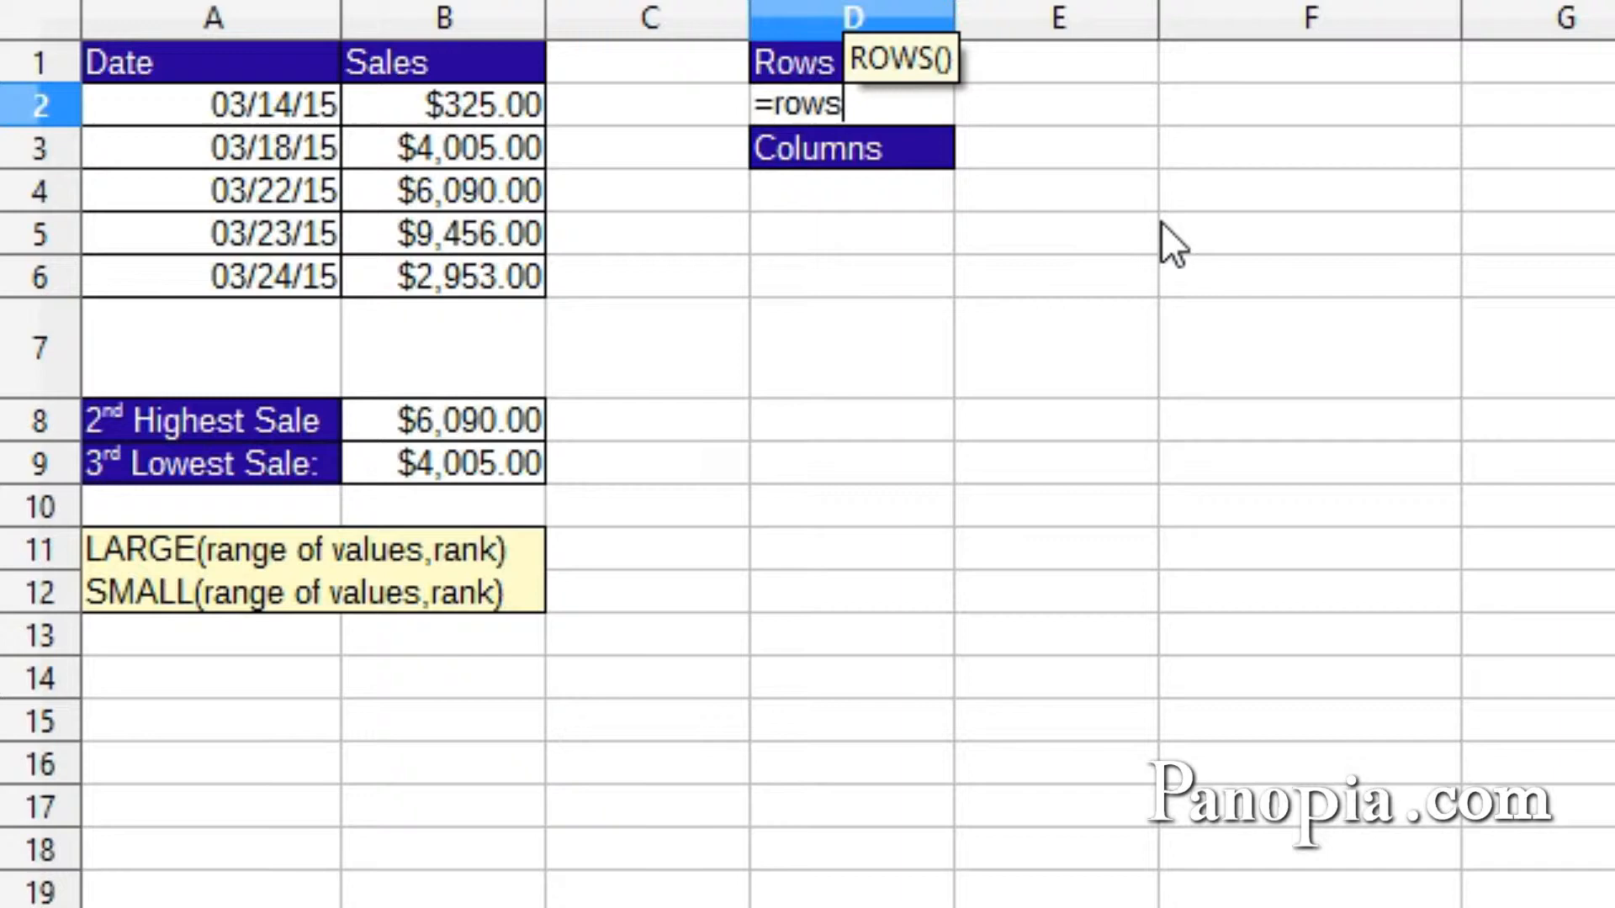
pyautogui.press('Return')
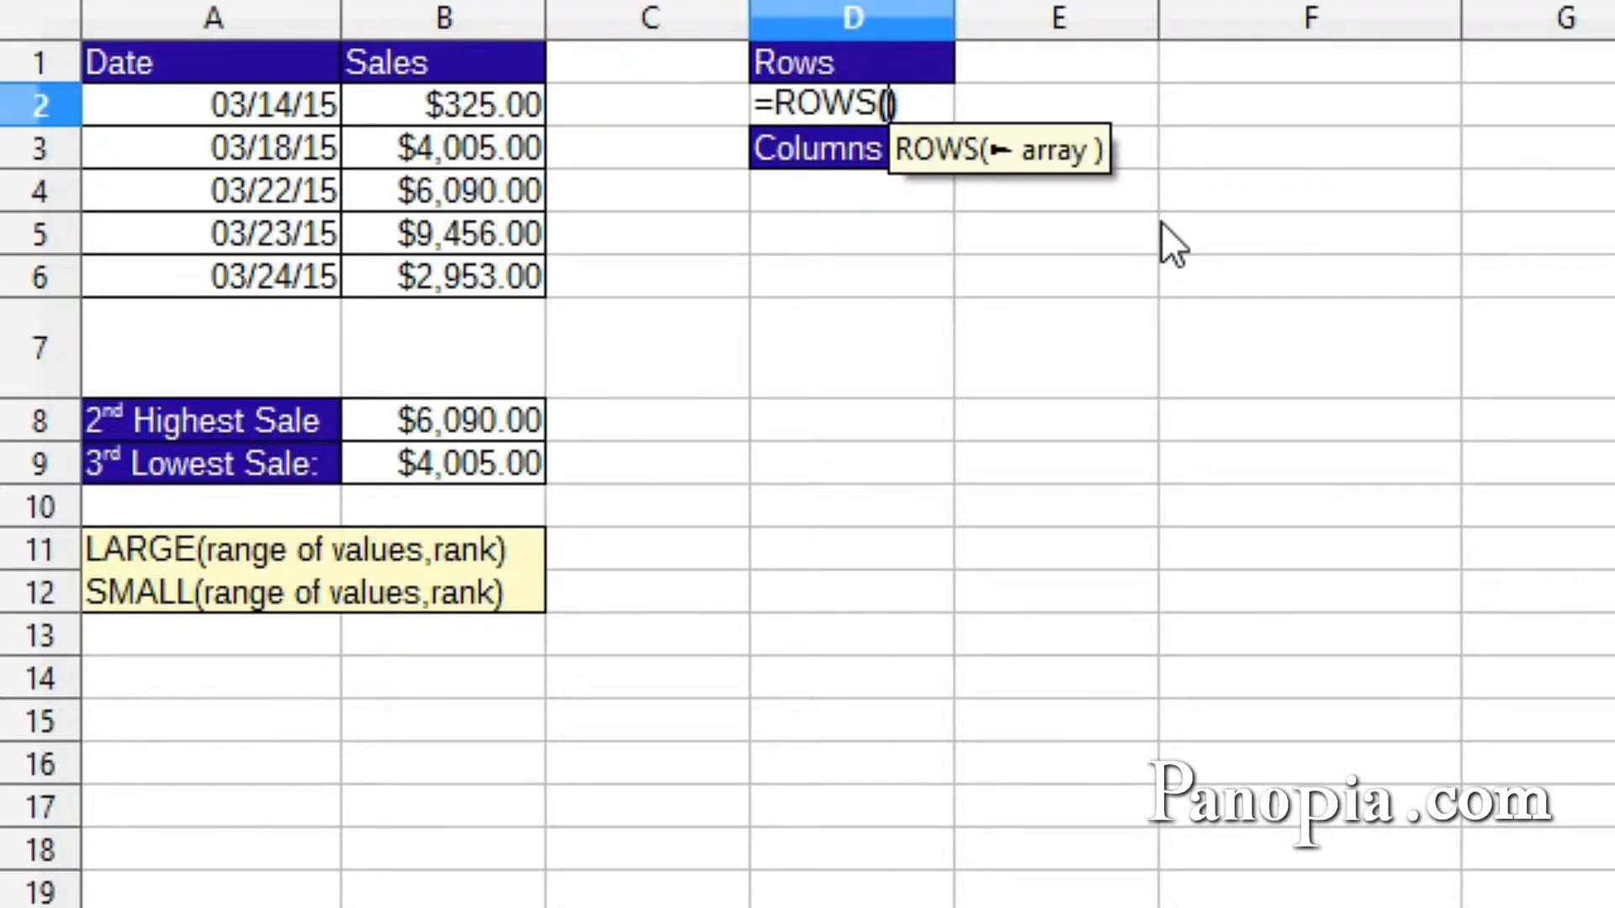
pyautogui.click(187, 104)
pyautogui.moveTo(187, 105); pyautogui.dragTo(196, 262)
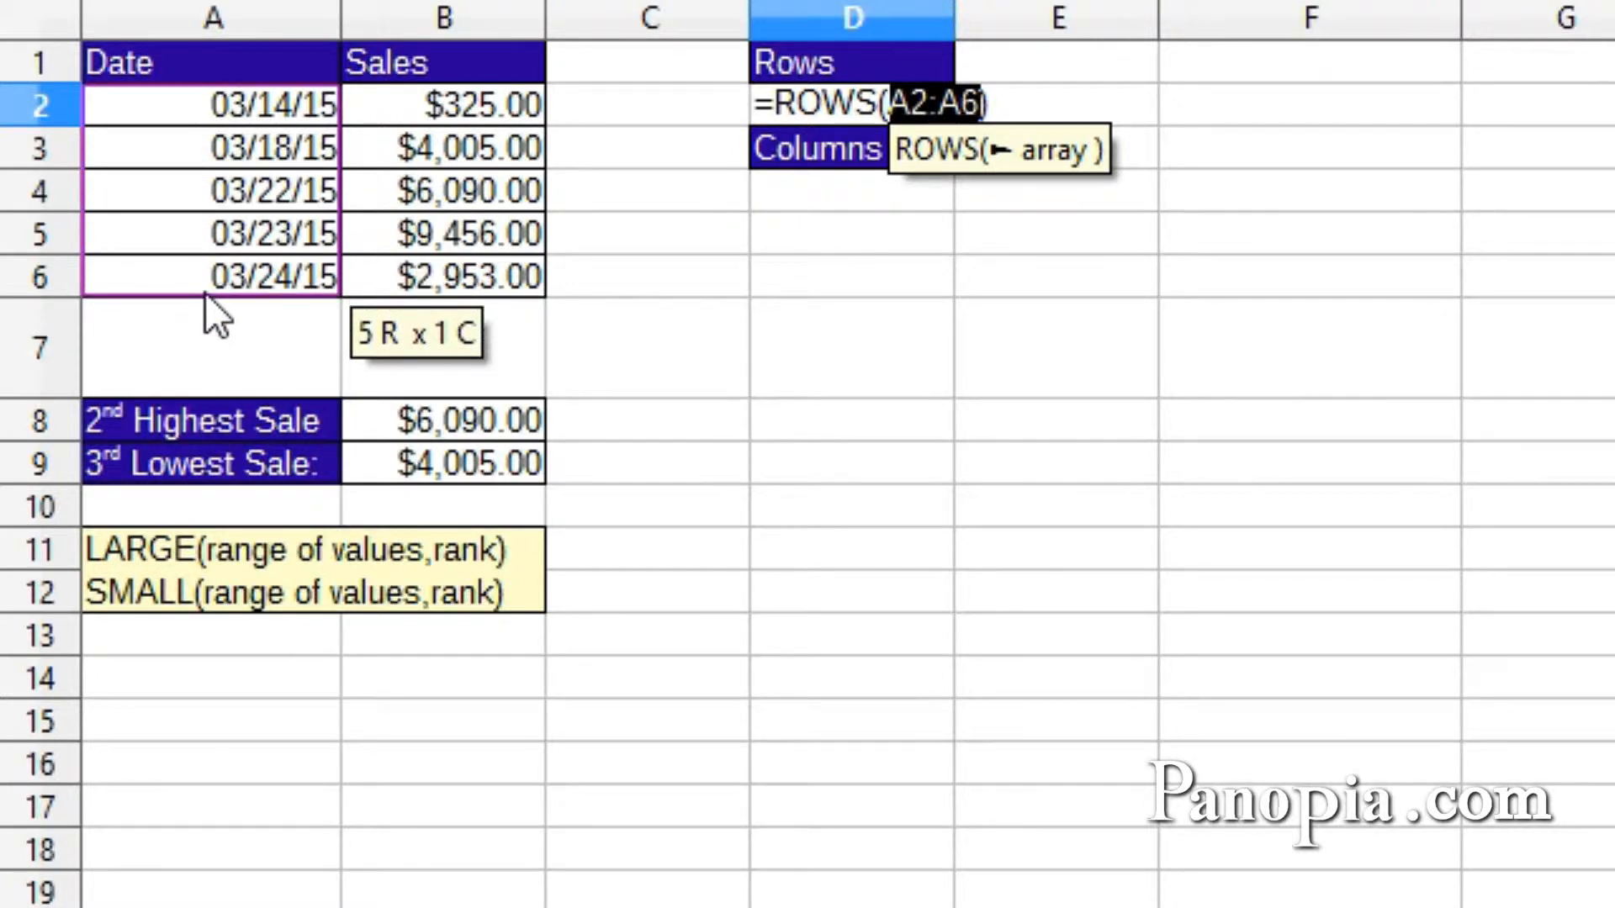
pyautogui.press('Return')
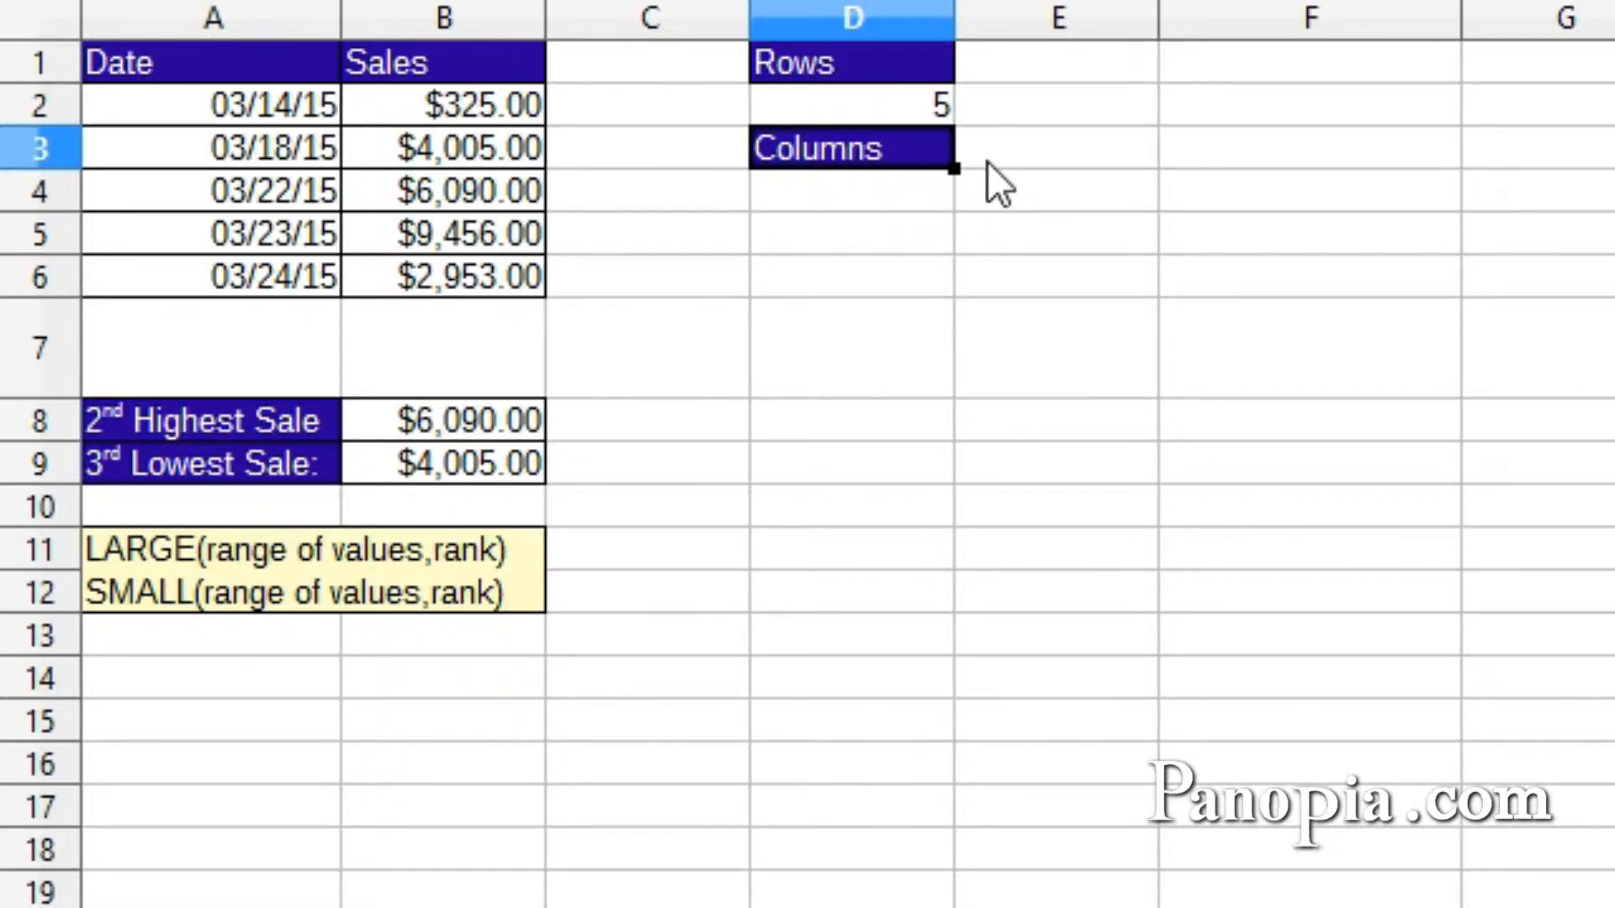
# Count the table's columns in D4, below the Columns heading, with the formula =COLUMNS(A2:B2).
pyautogui.click(873, 201)
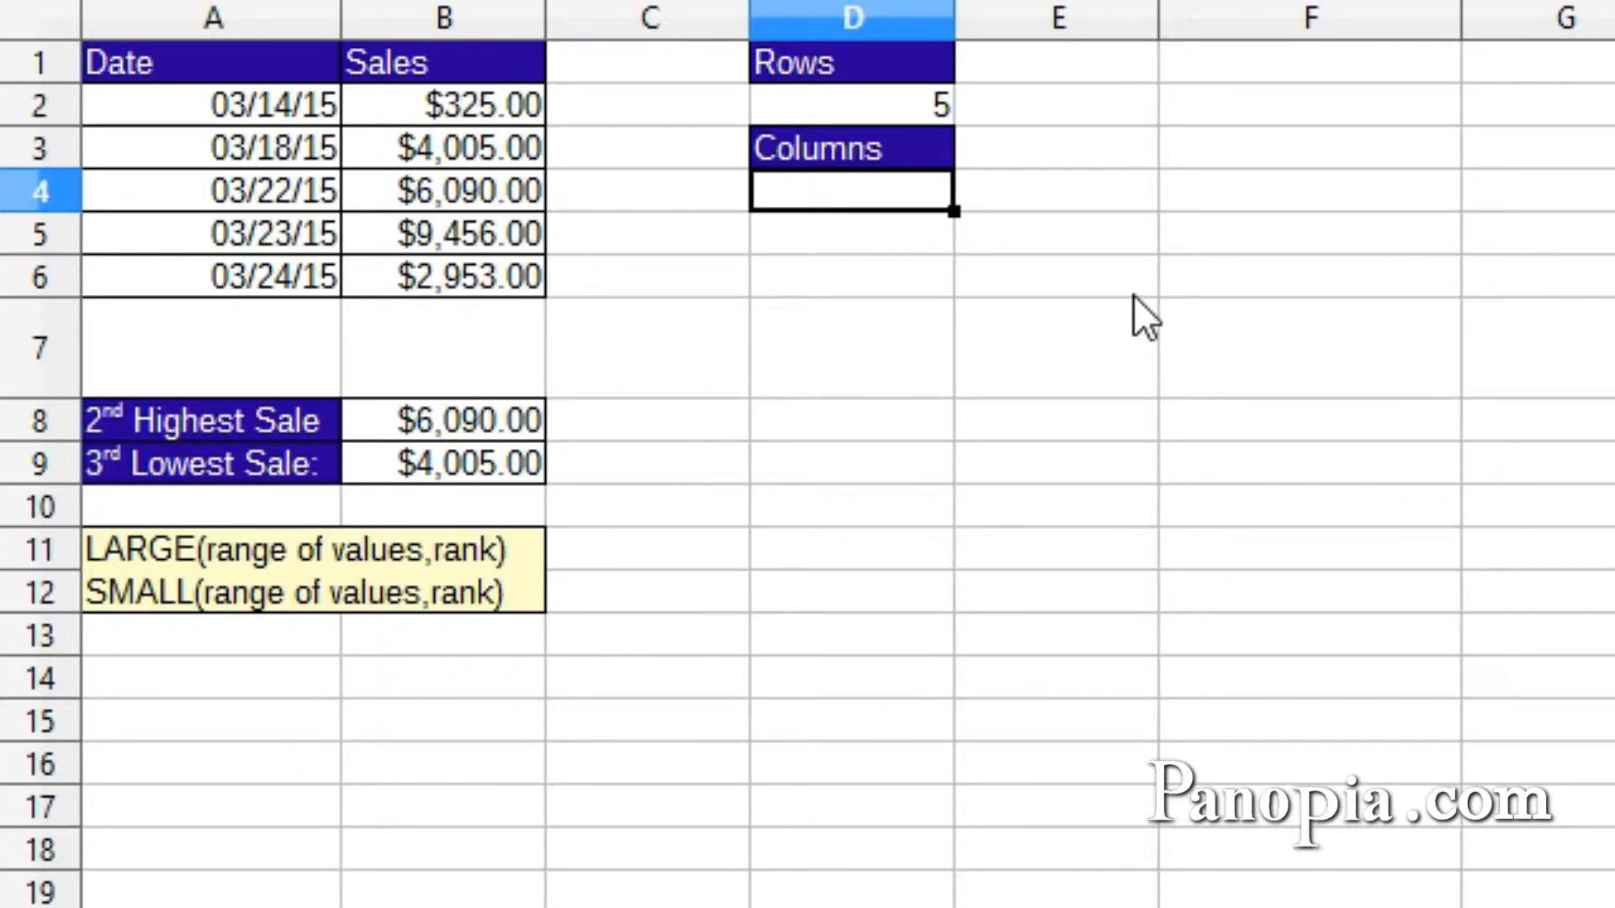
pyautogui.write('=col')
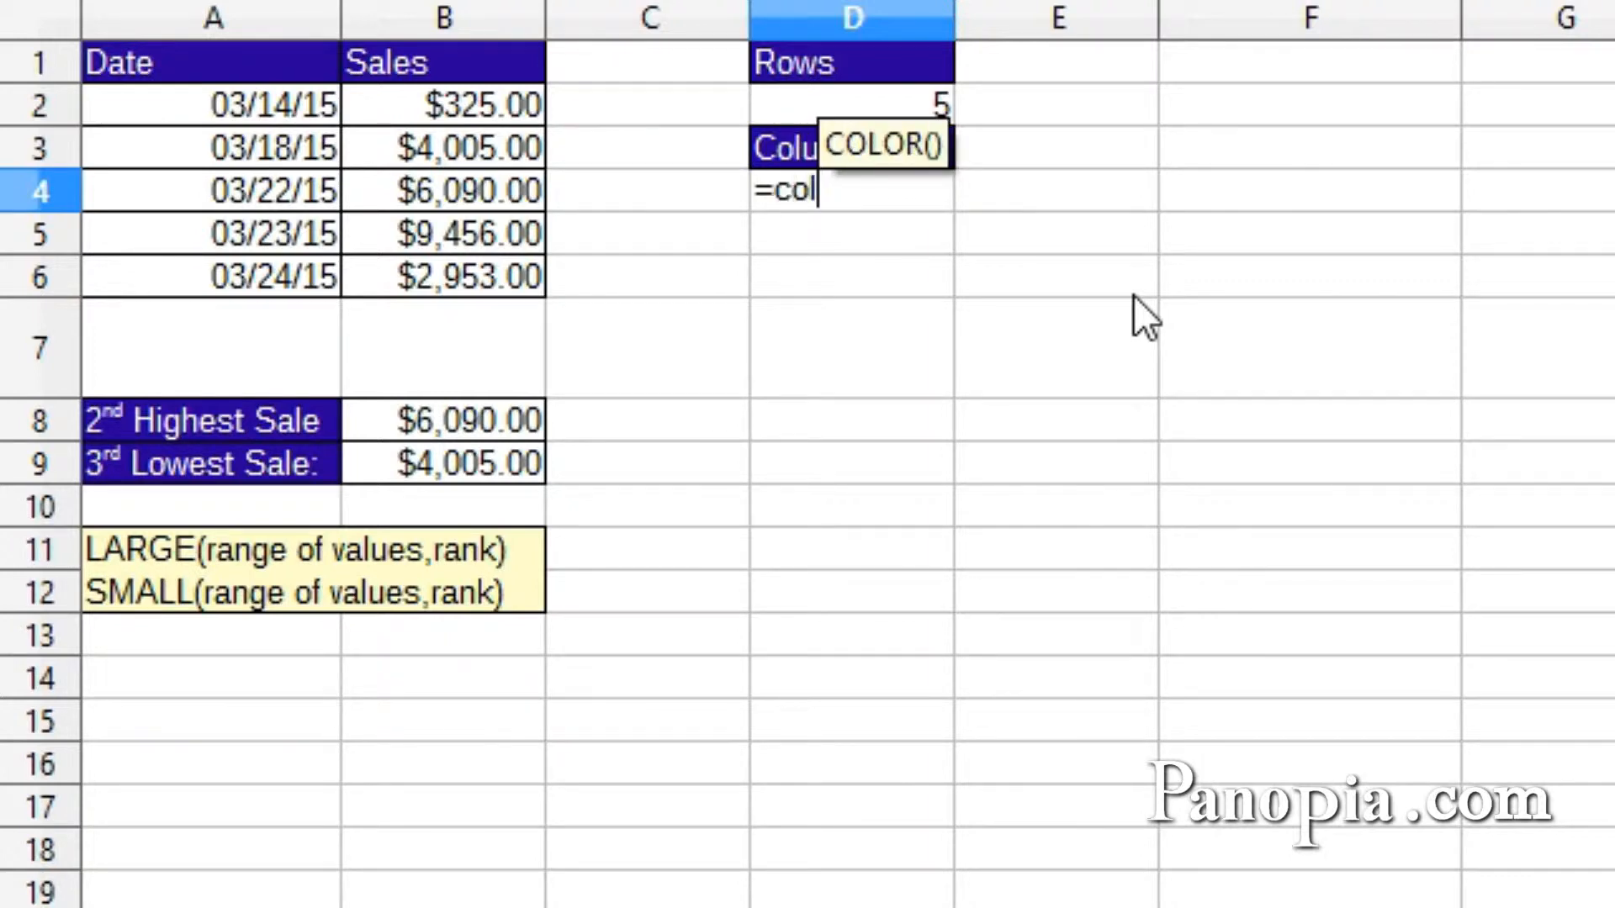
pyautogui.write('umns')
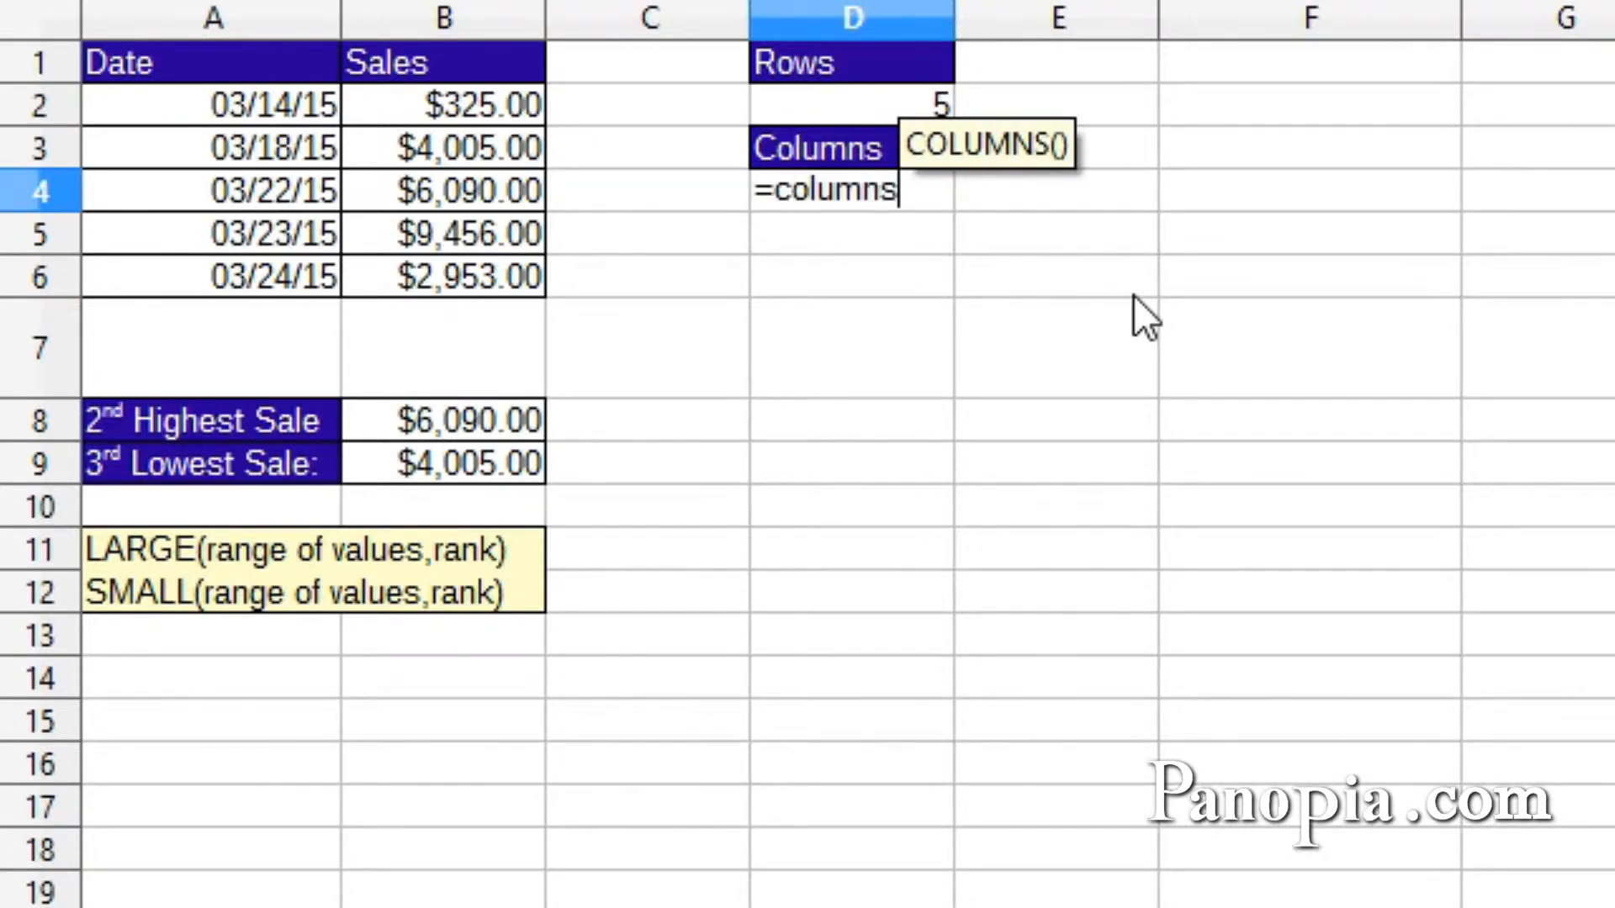
pyautogui.press('Return')
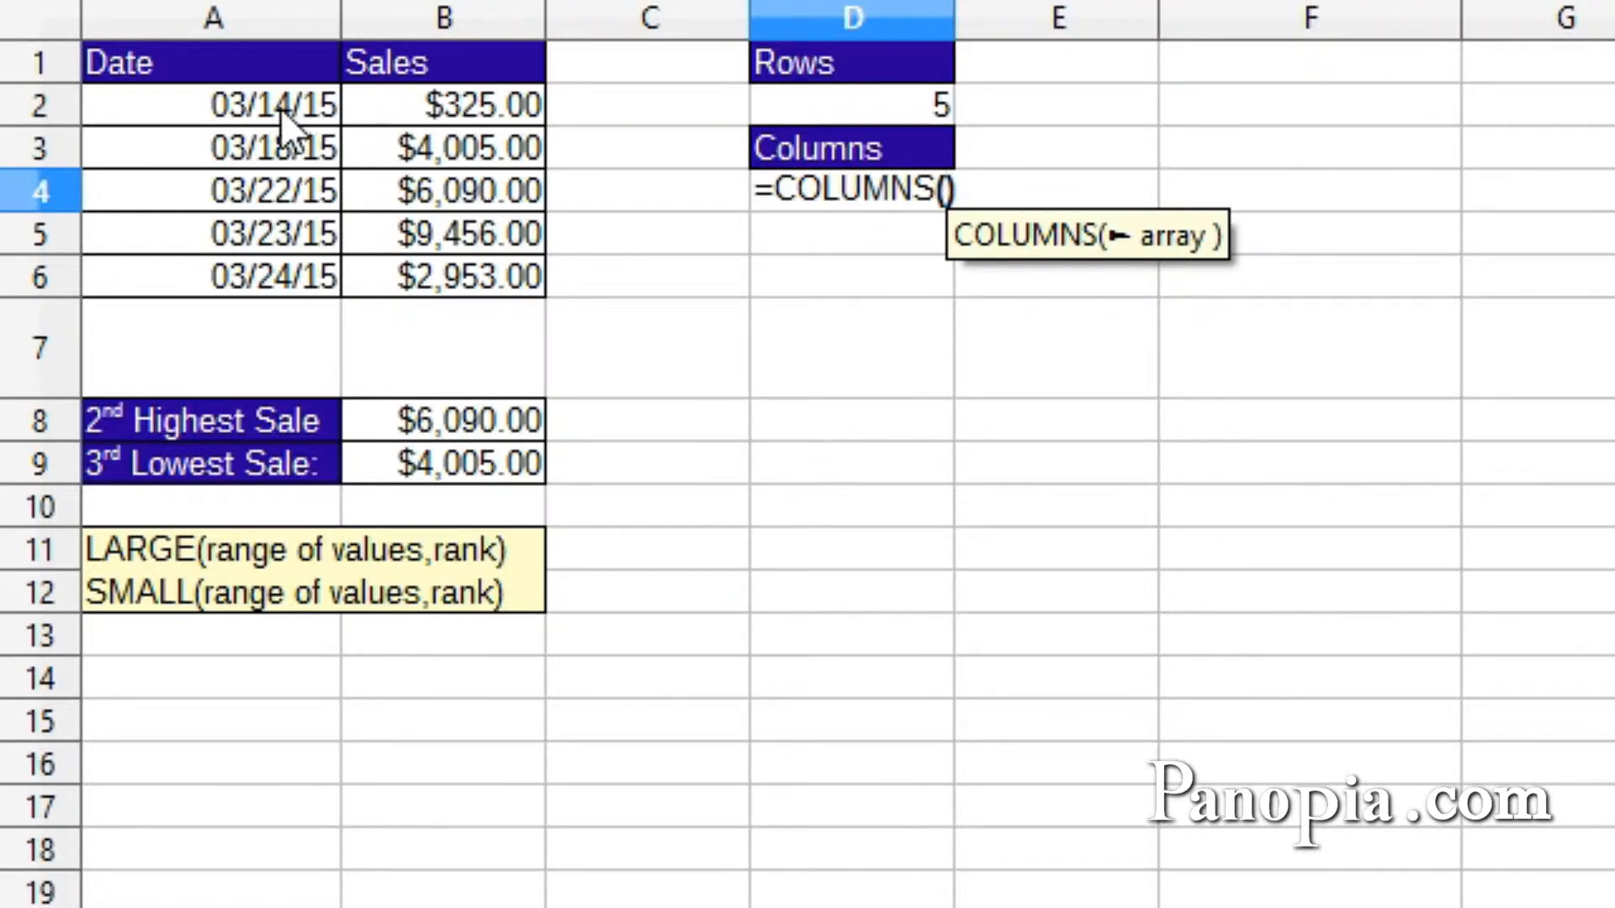
pyautogui.moveTo(280, 108); pyautogui.dragTo(433, 118)
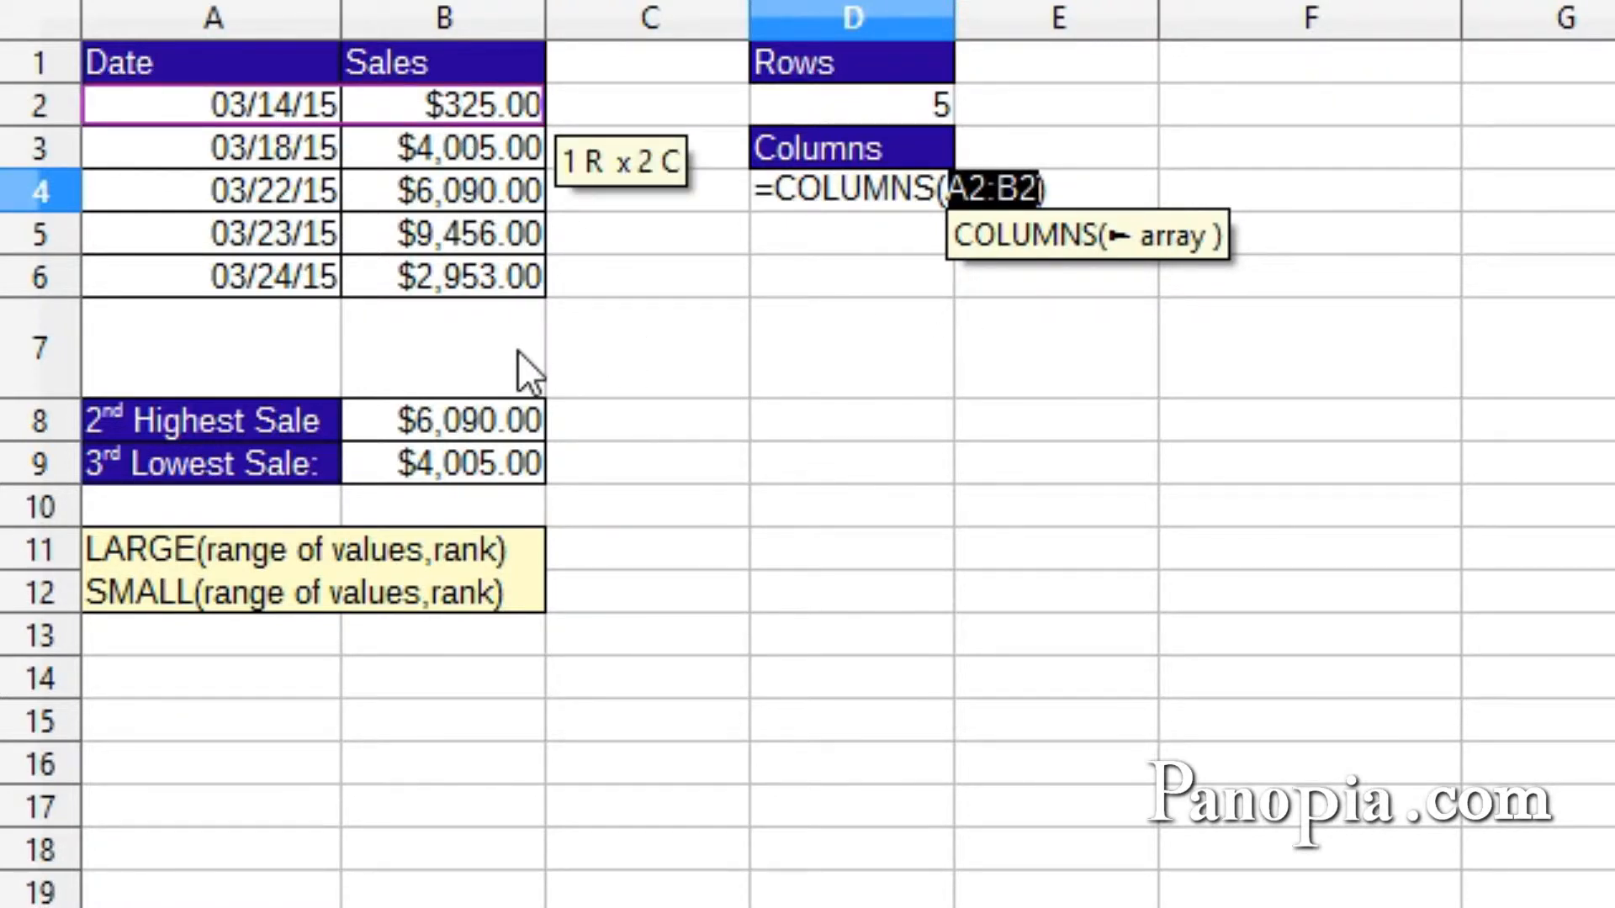
pyautogui.press('Return')
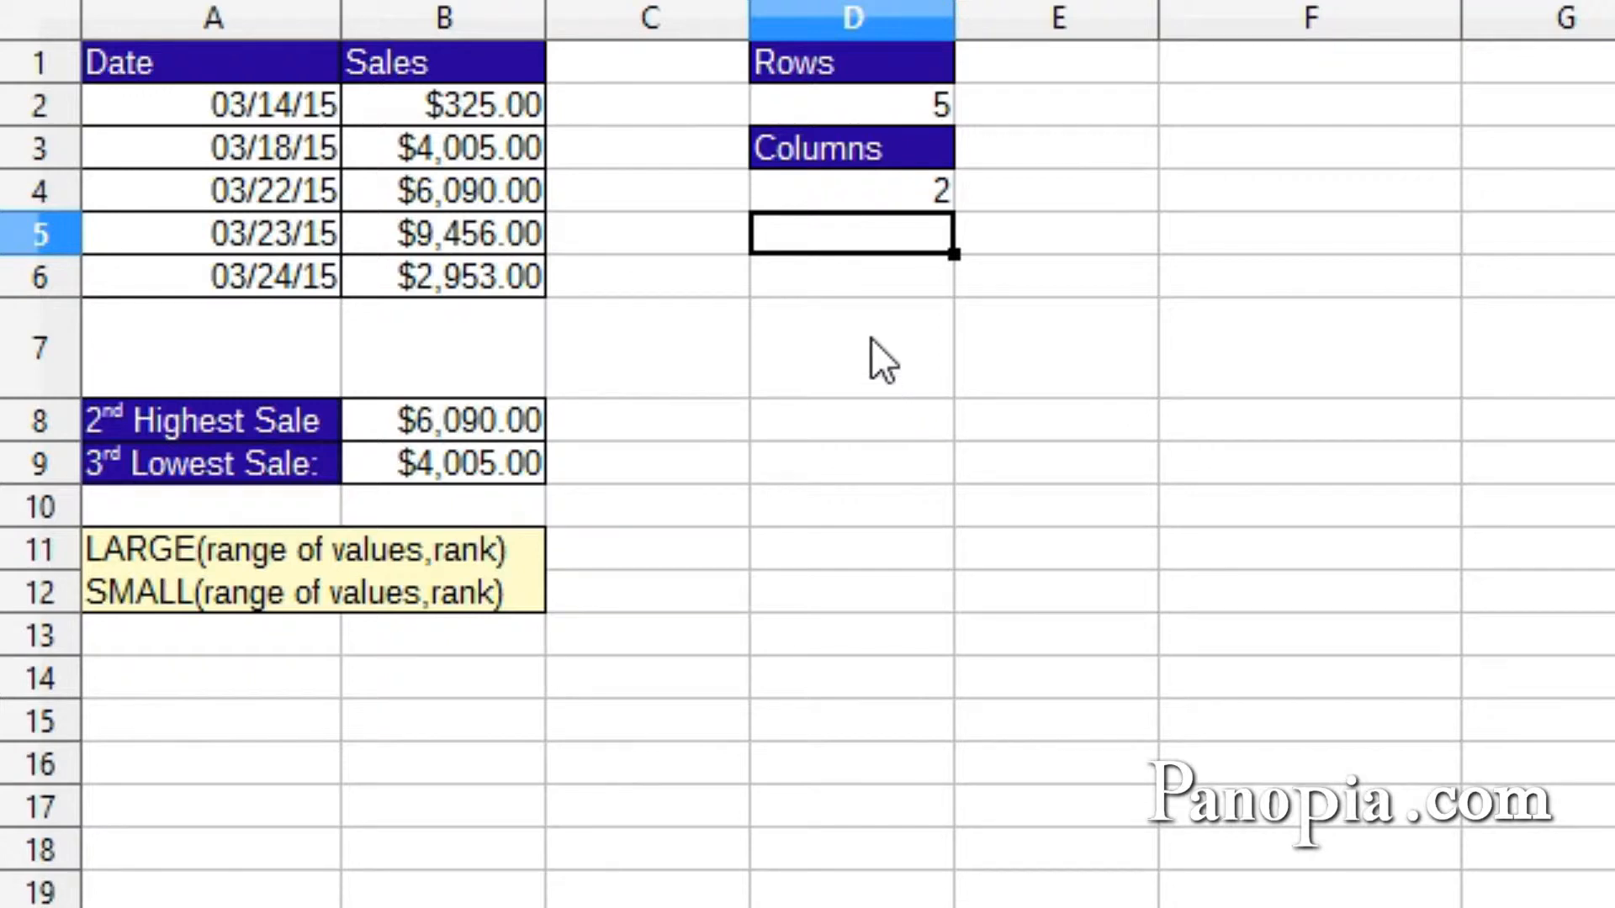
# Enter the expanding-range row counter =ROWS($A$1:A1) in D8, with the first reference absolute and the second relative.
pyautogui.click(874, 426)
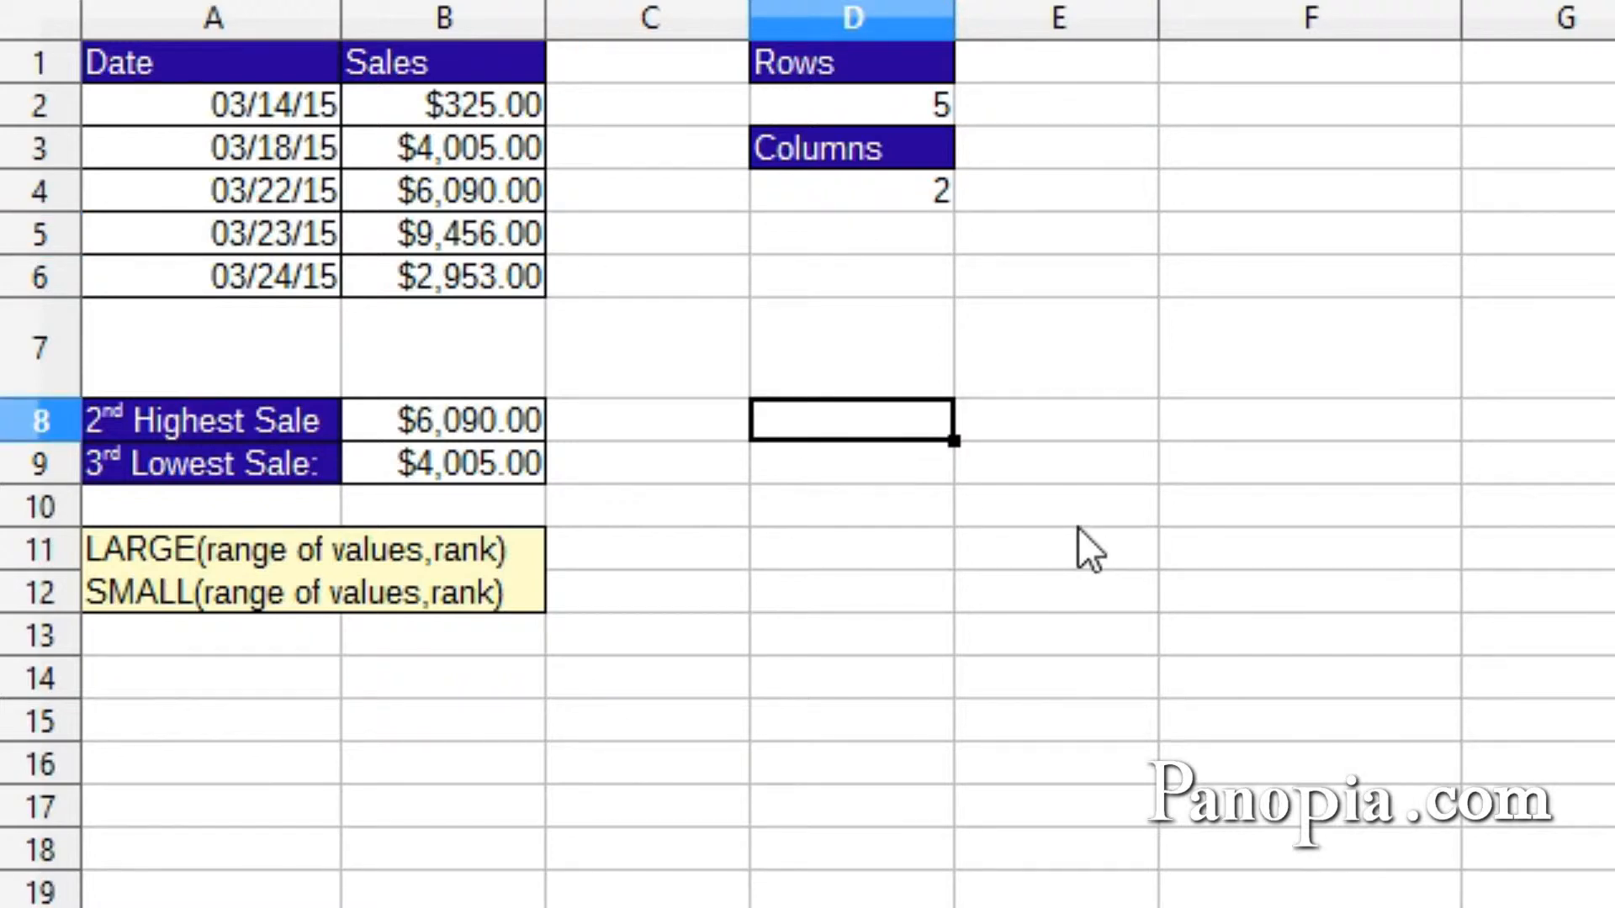
pyautogui.write('=r')
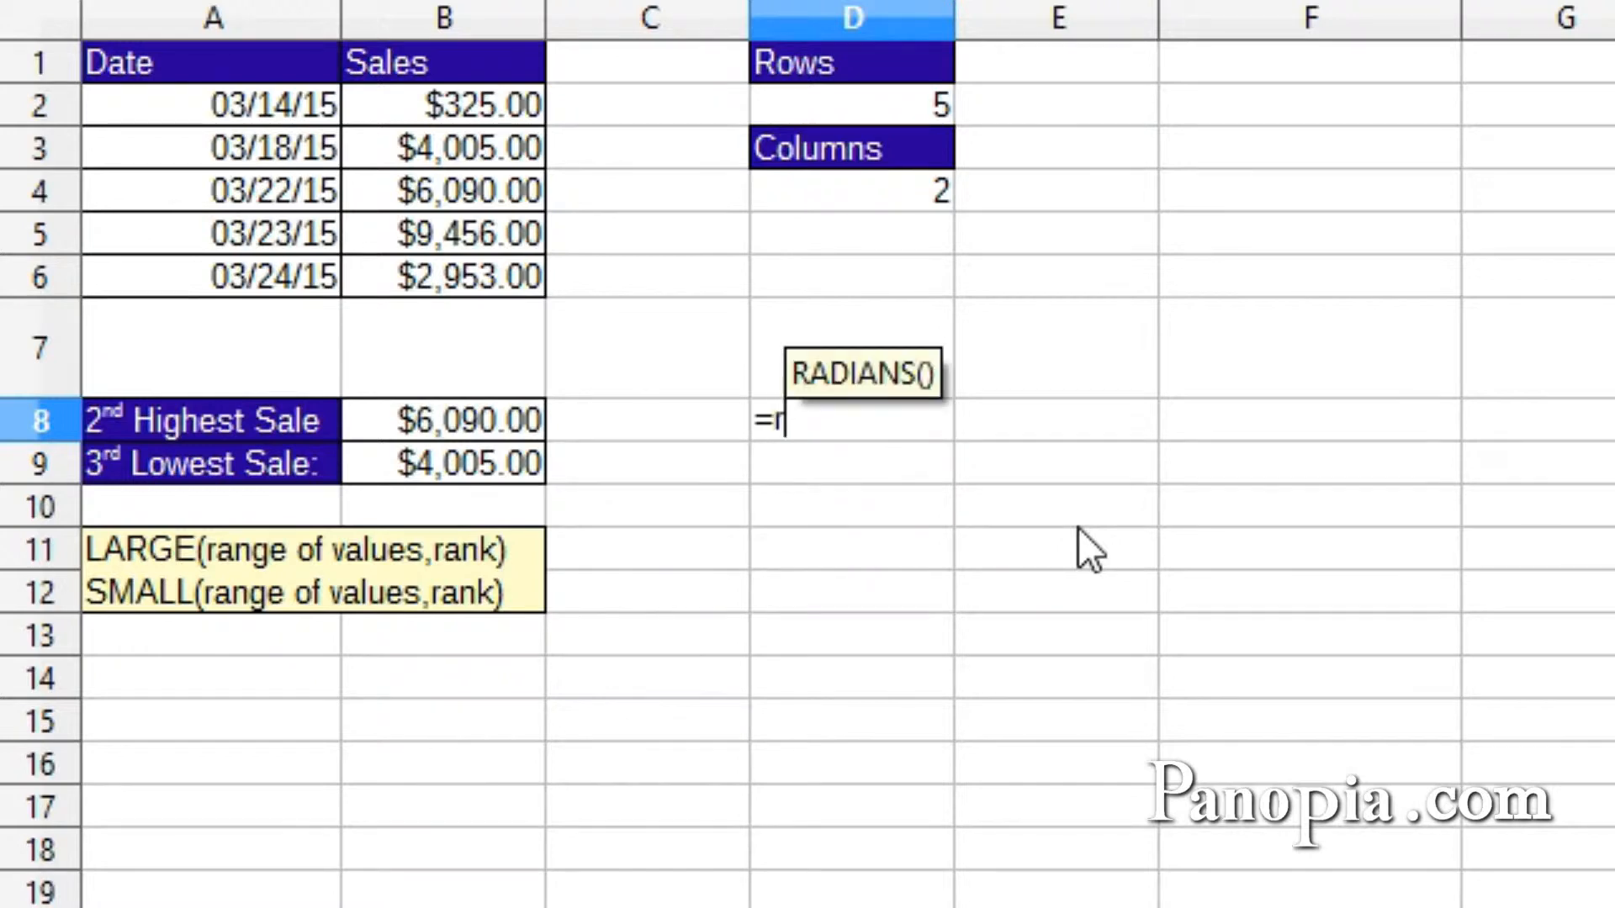
pyautogui.write('ows')
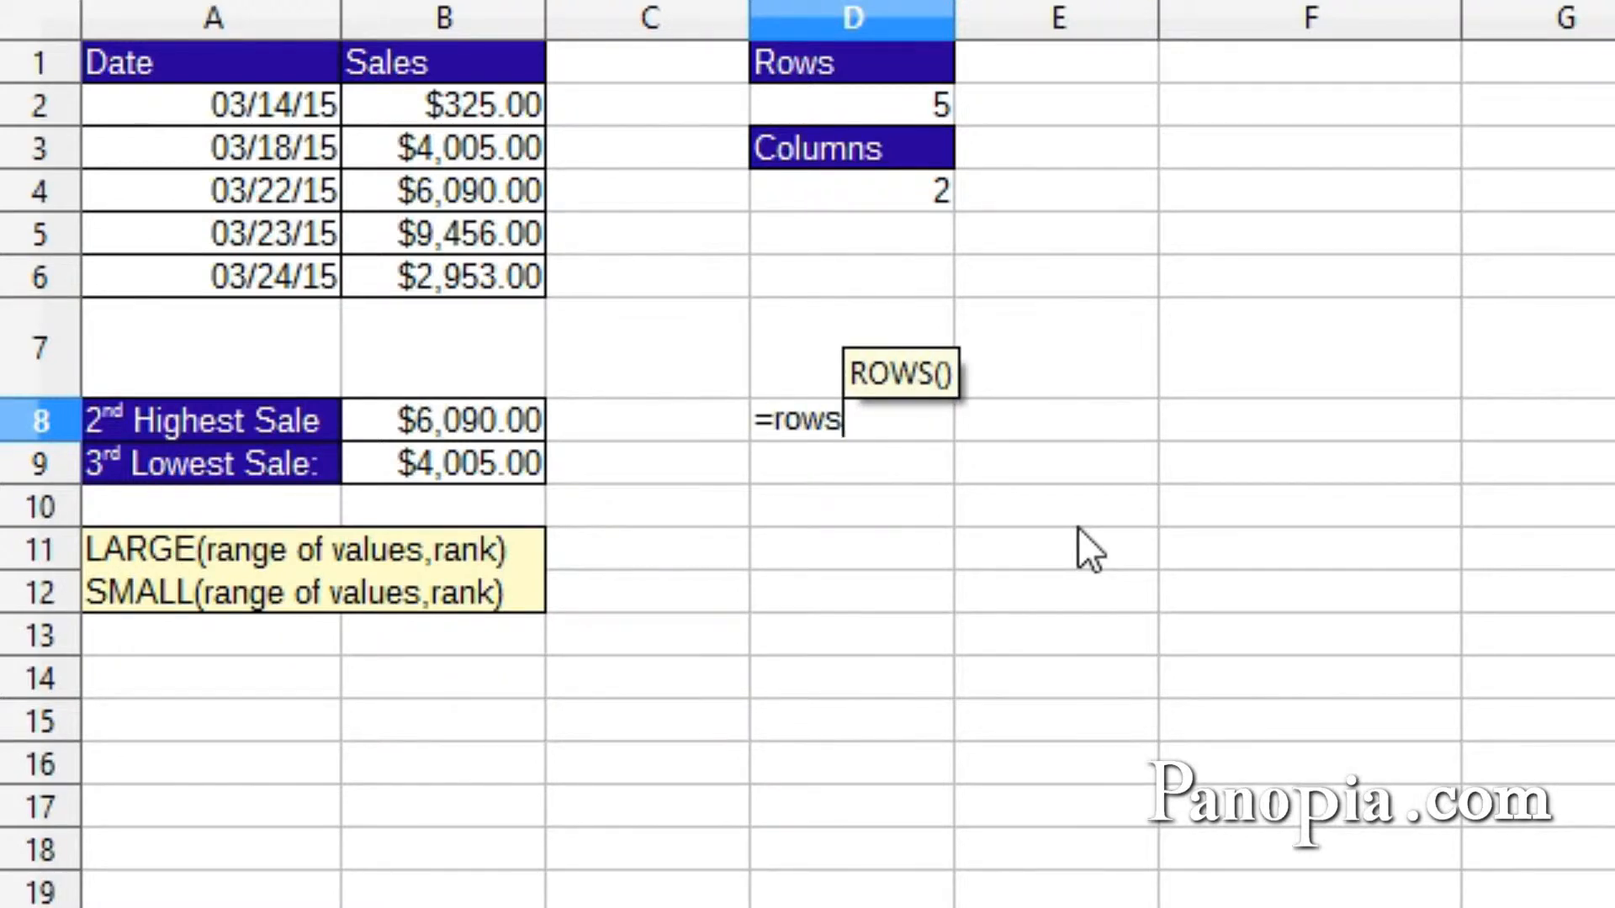
pyautogui.press('Return')
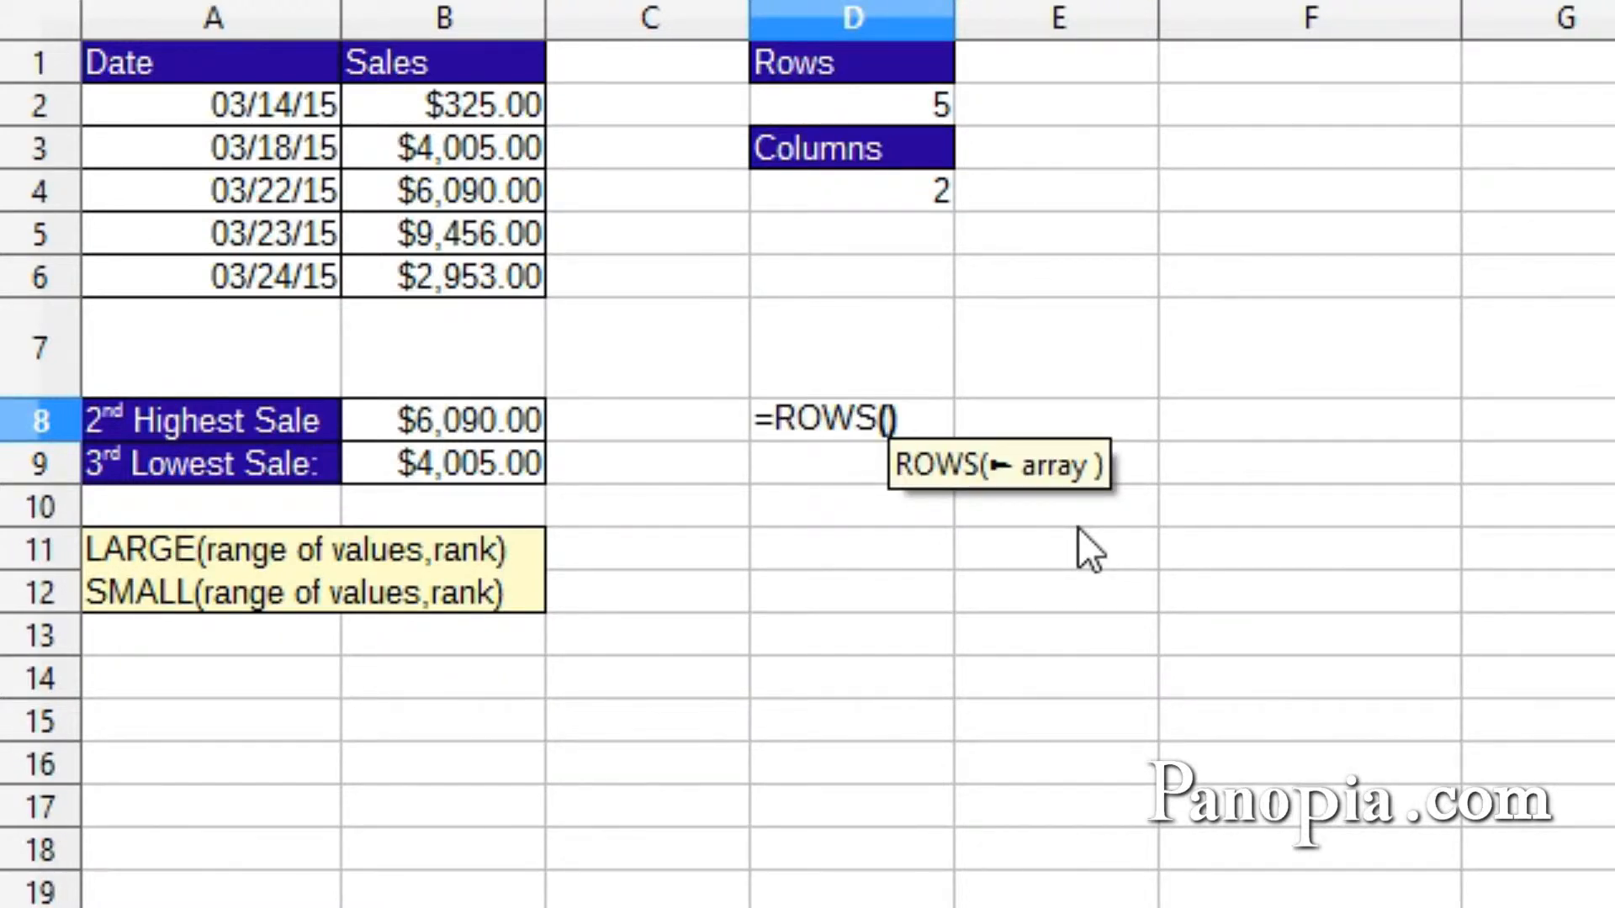
pyautogui.click(196, 57)
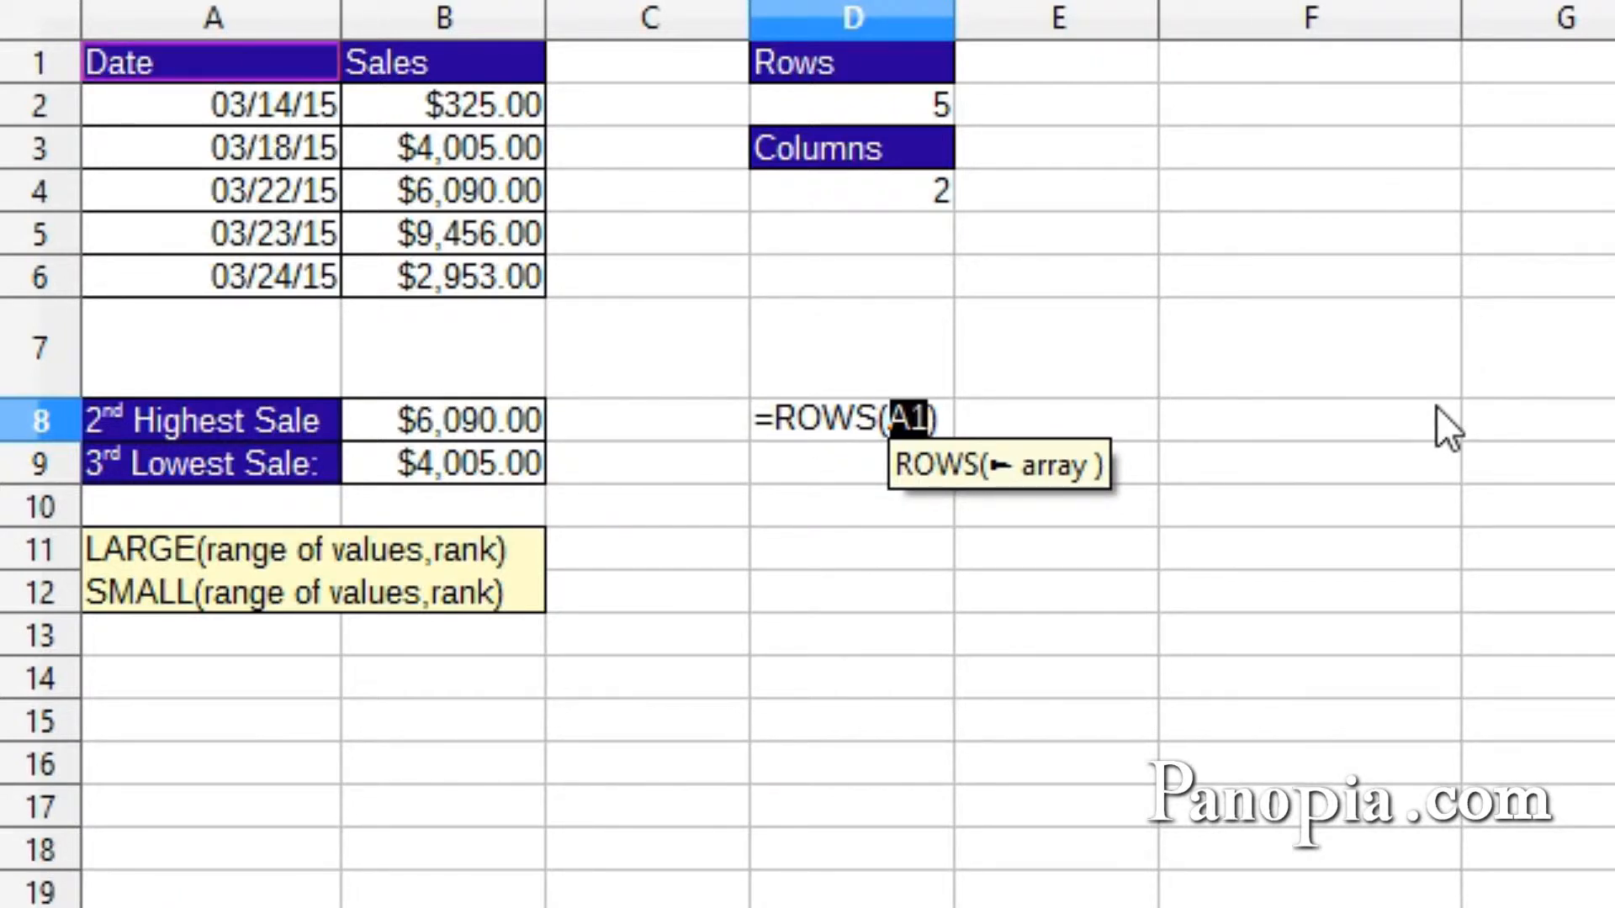
pyautogui.hotkey('shift', 'F4')
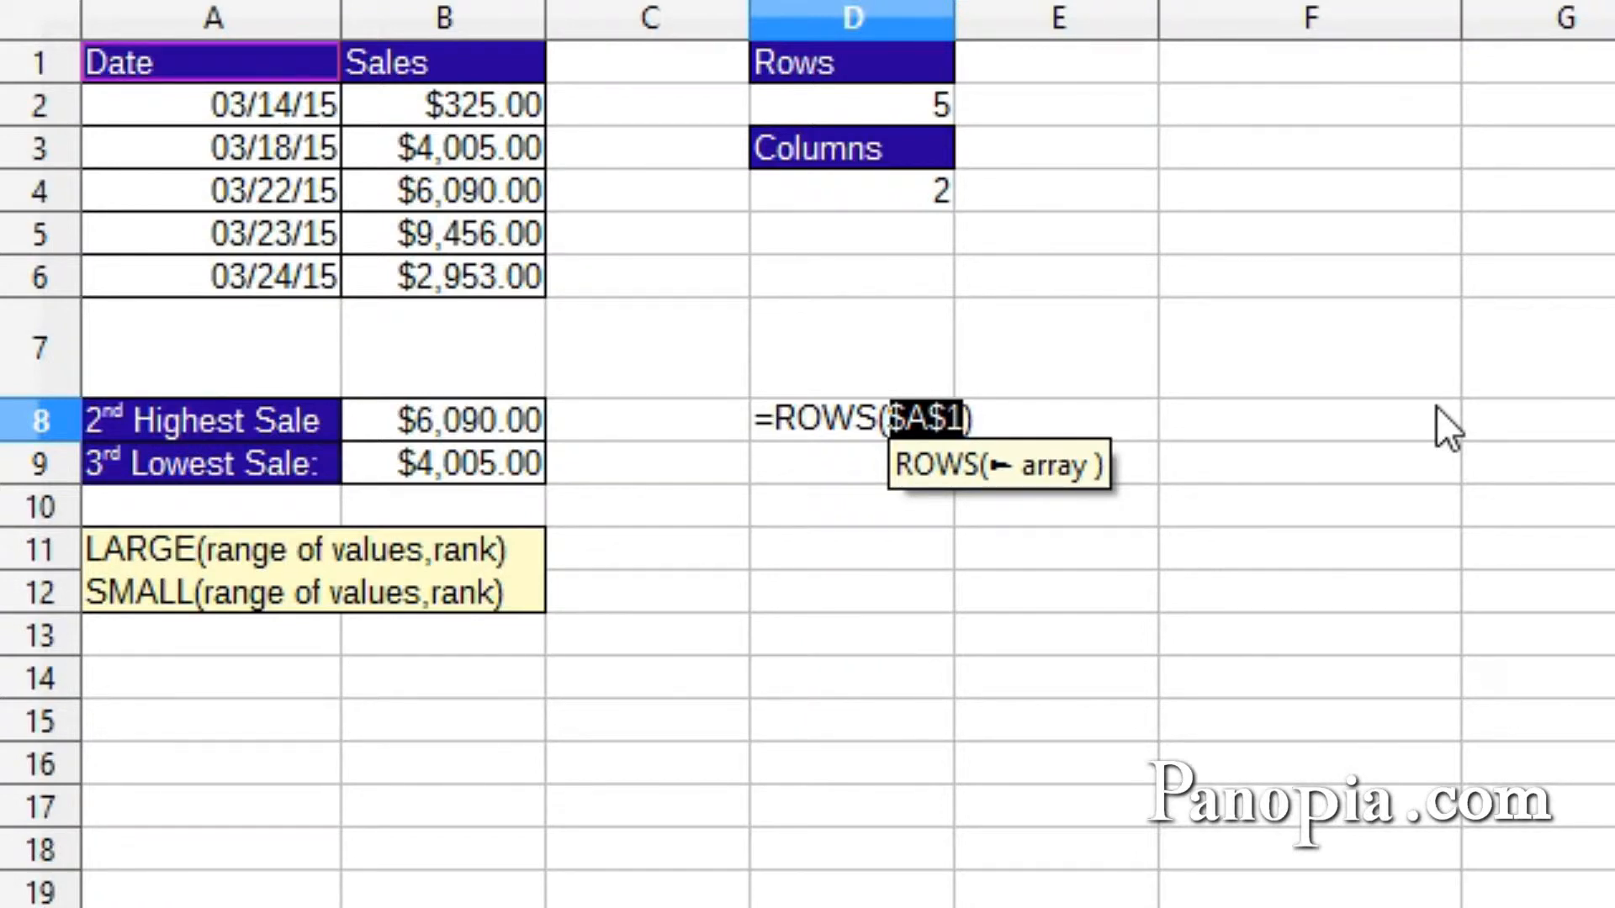
pyautogui.write(':')
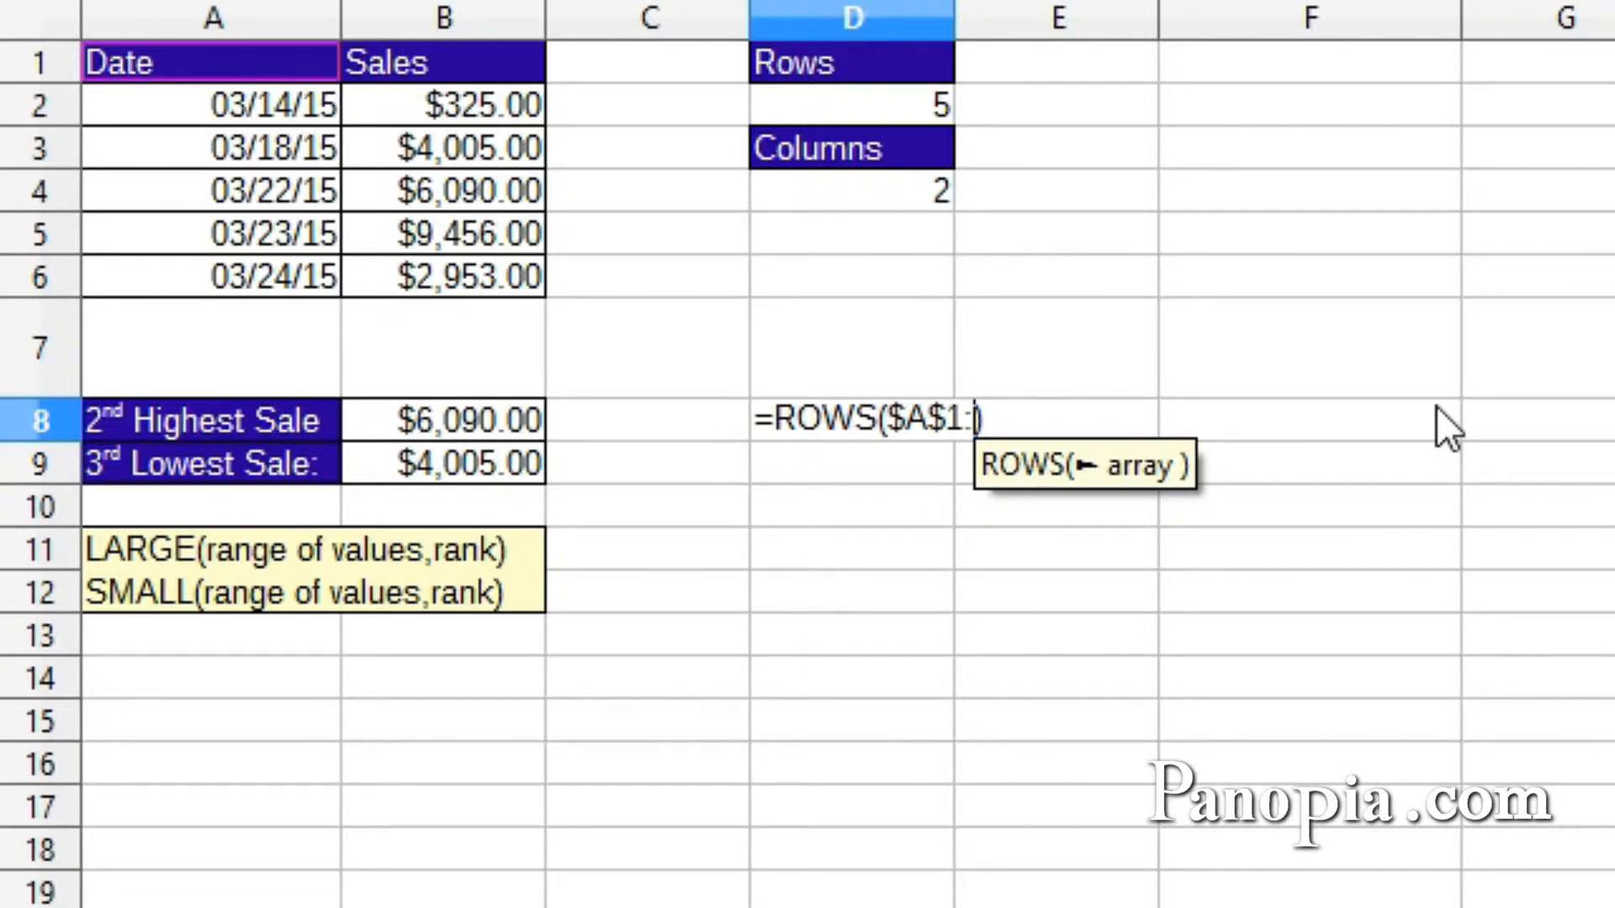
pyautogui.click(280, 67)
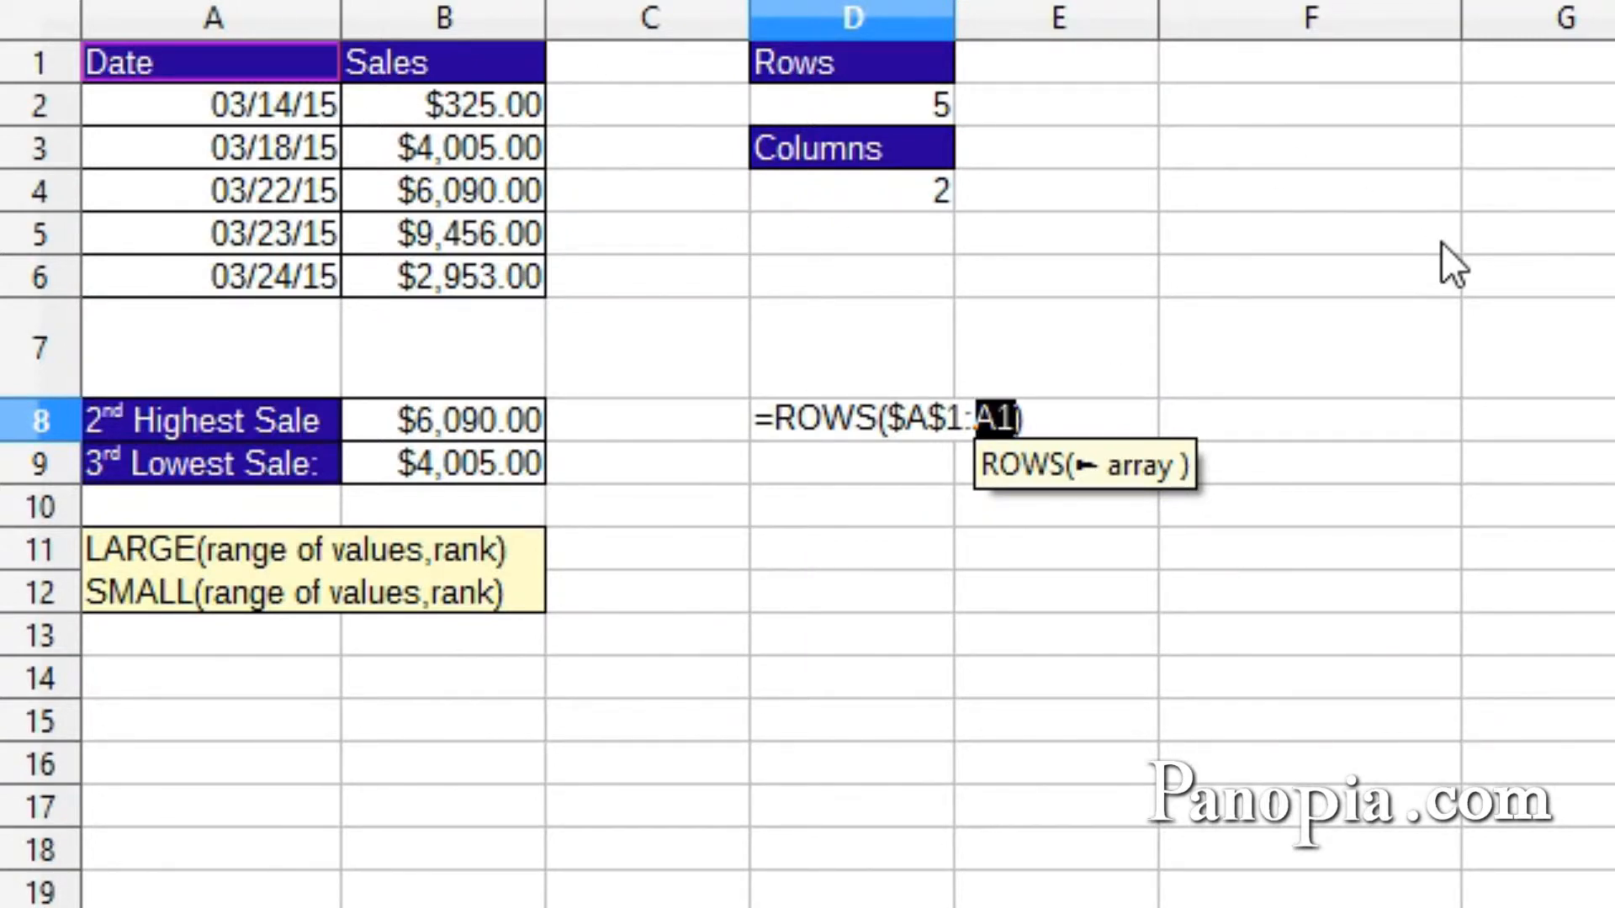
pyautogui.press('Return')
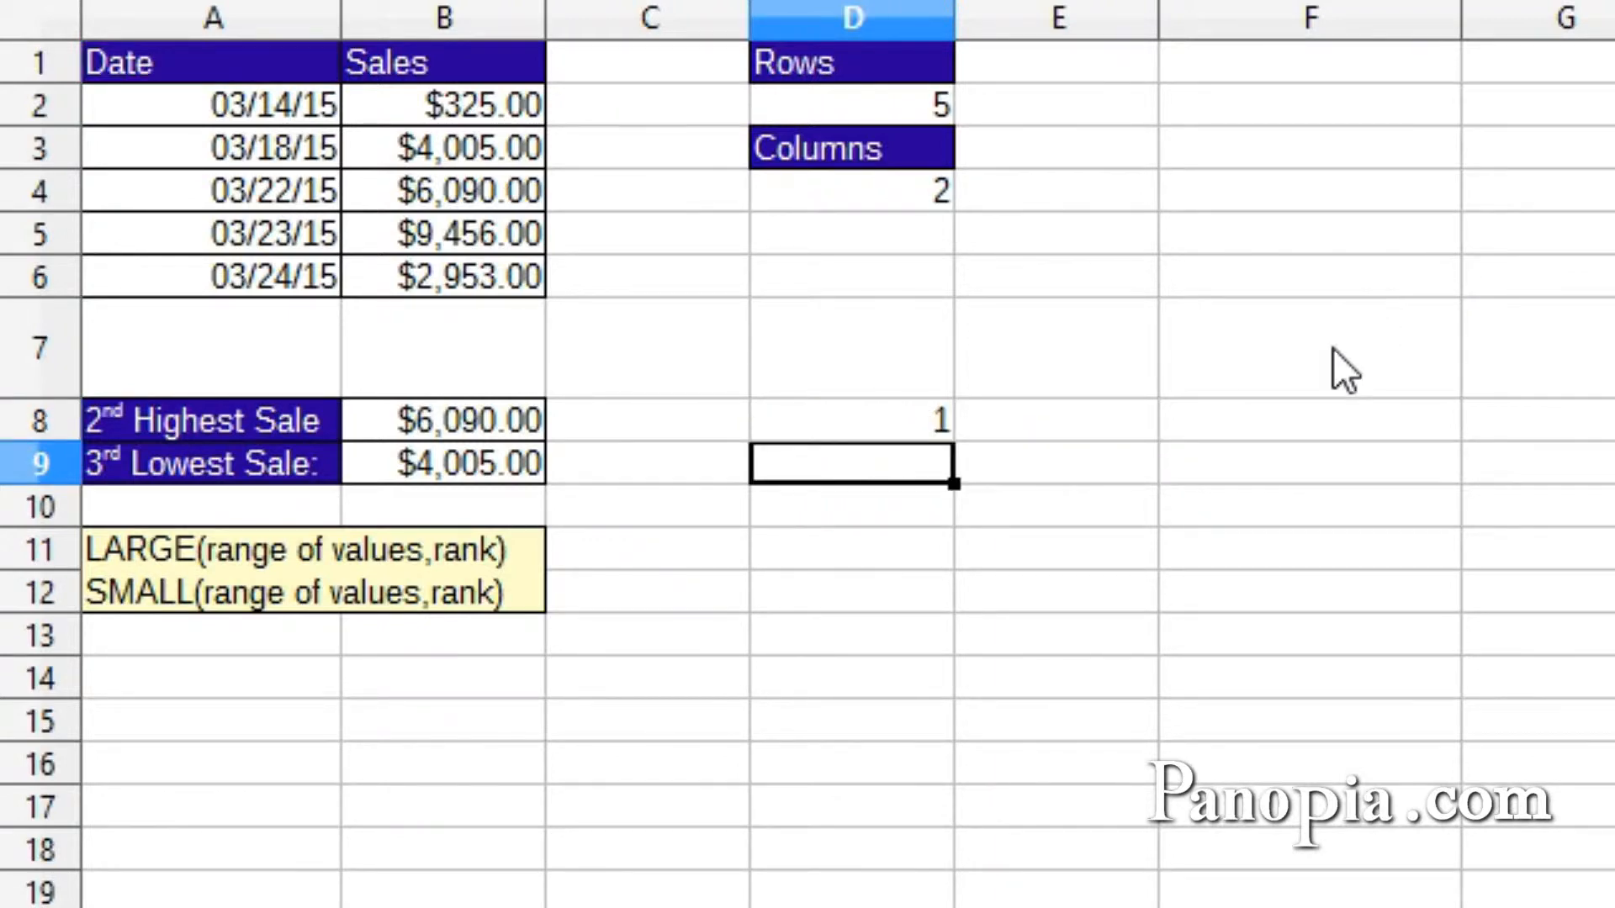
# Fill the expanding row counter from D8 down through D15 and inspect the copied formula in D10.
pyautogui.click(896, 414)
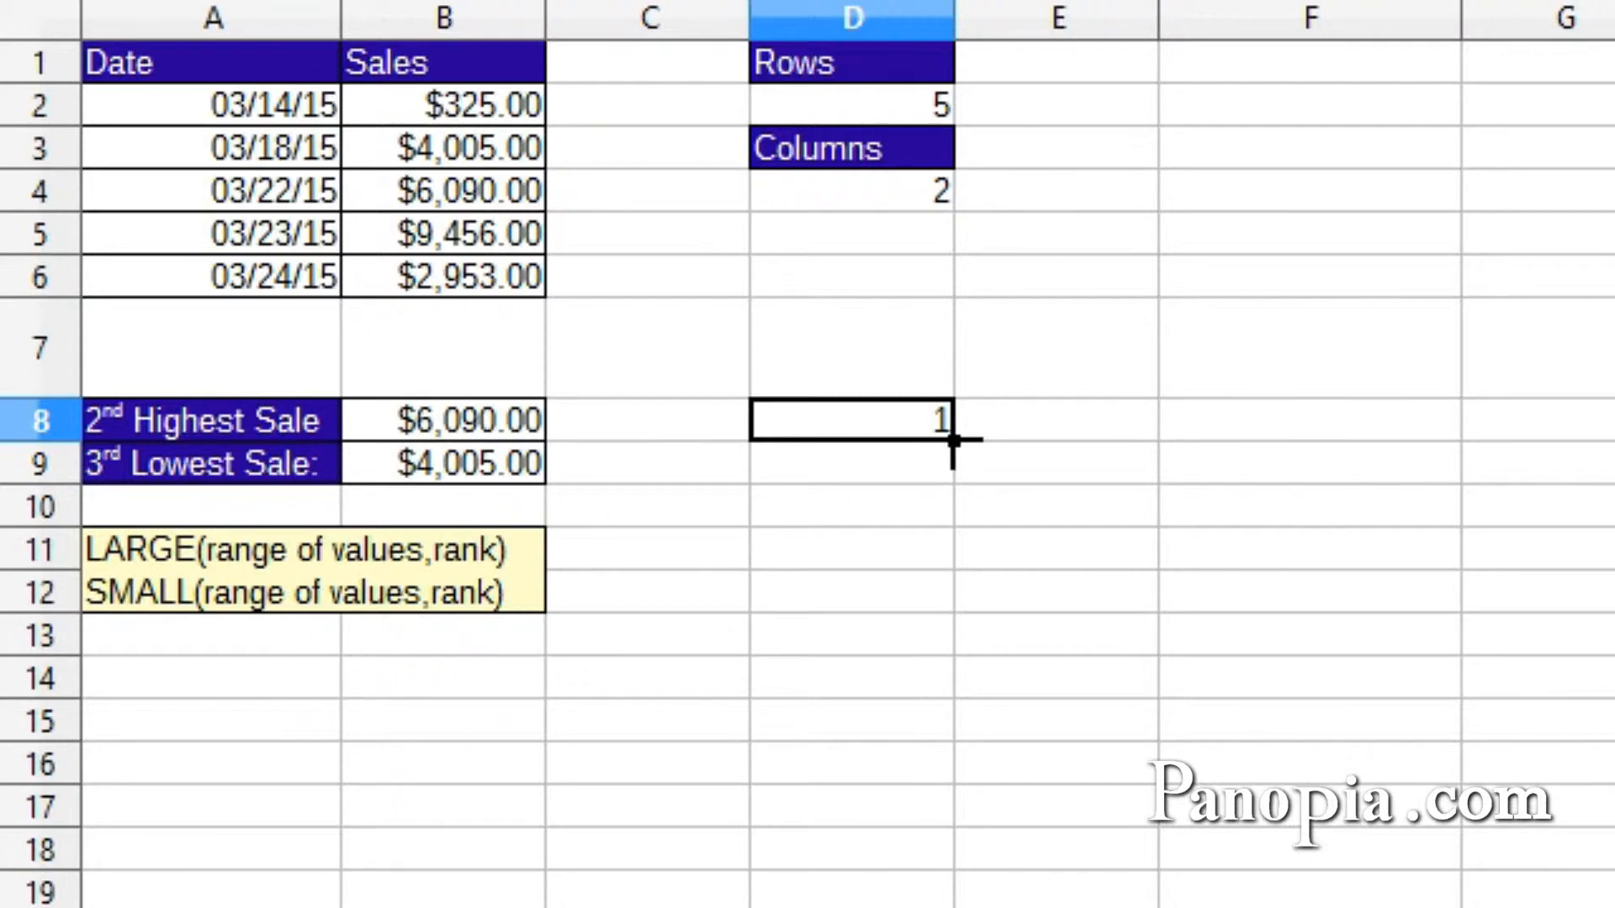
pyautogui.moveTo(953, 440); pyautogui.dragTo(940, 727)
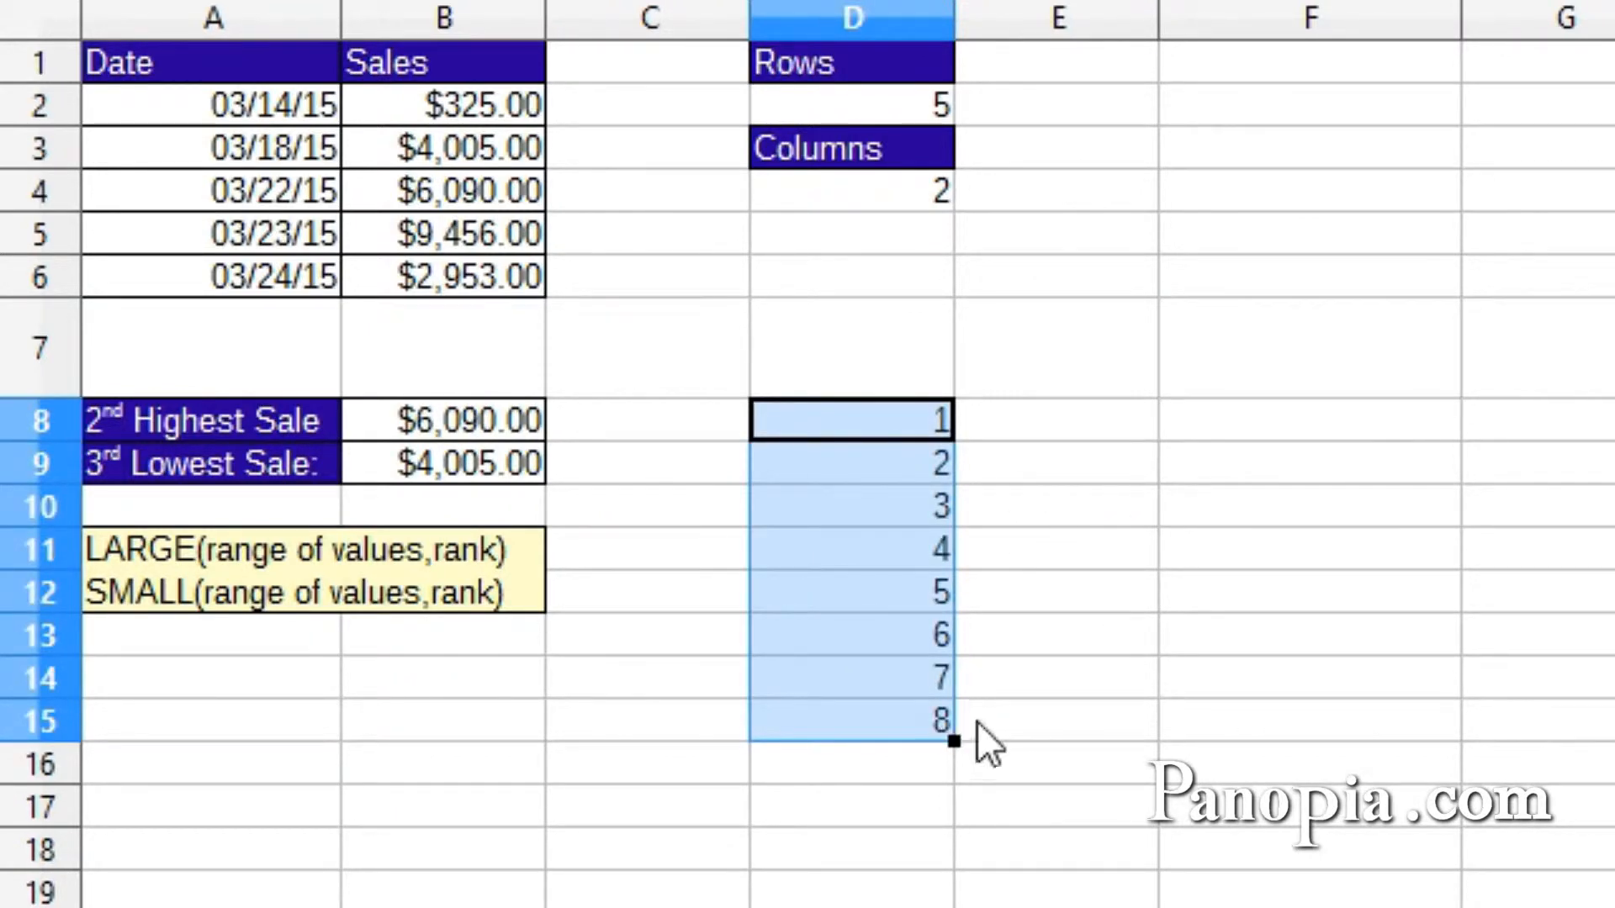
pyautogui.click(881, 505)
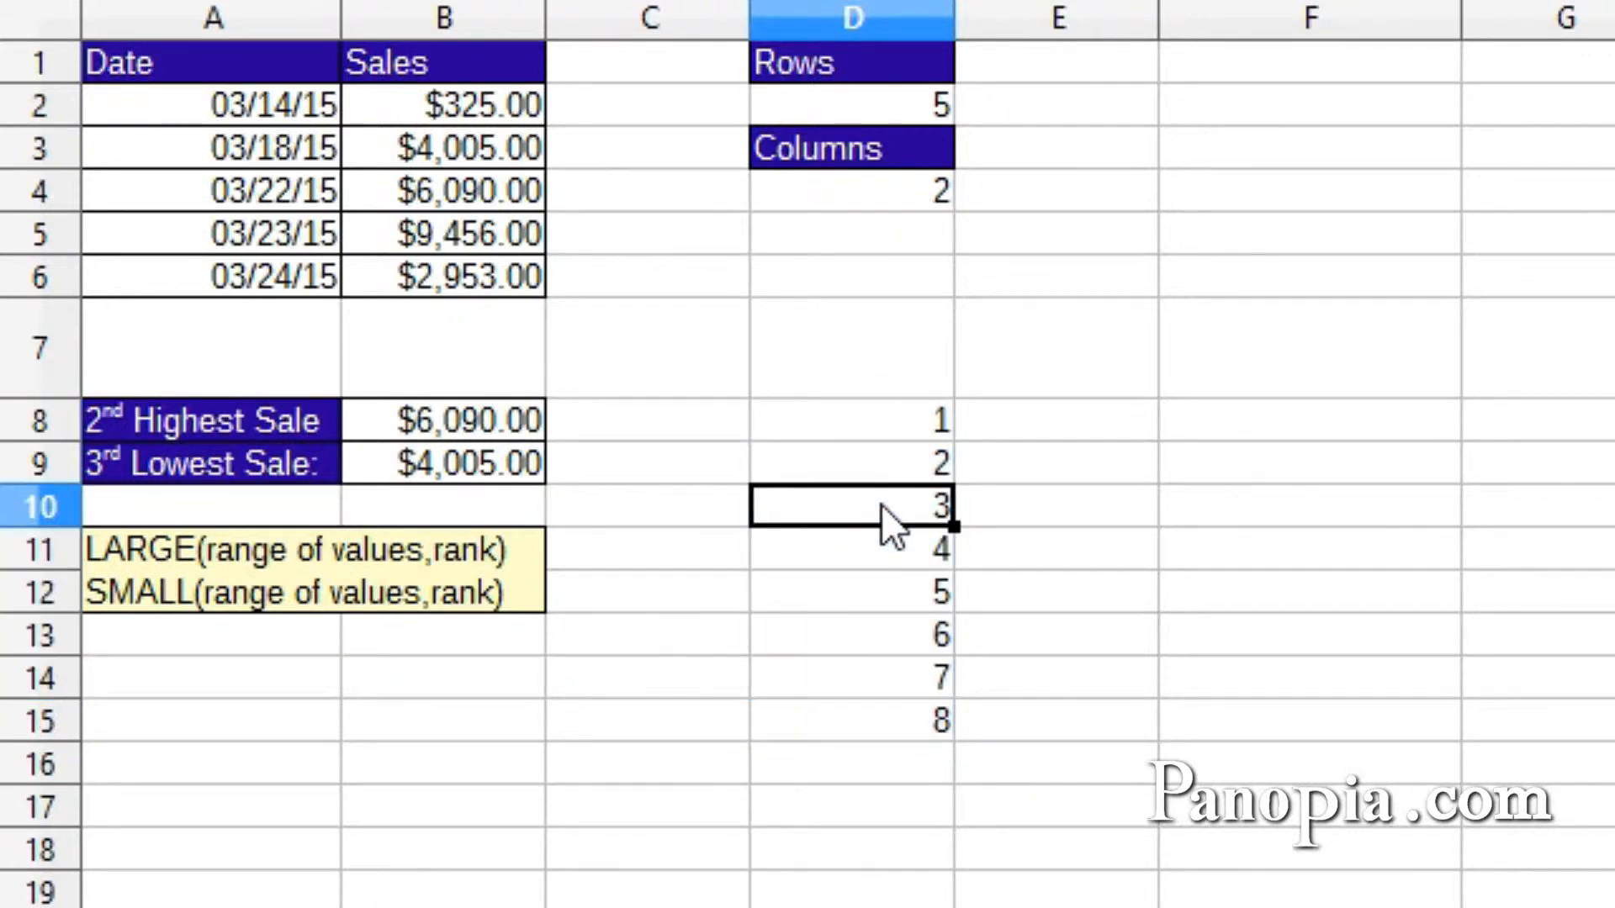
pyautogui.doubleClick(880, 504)
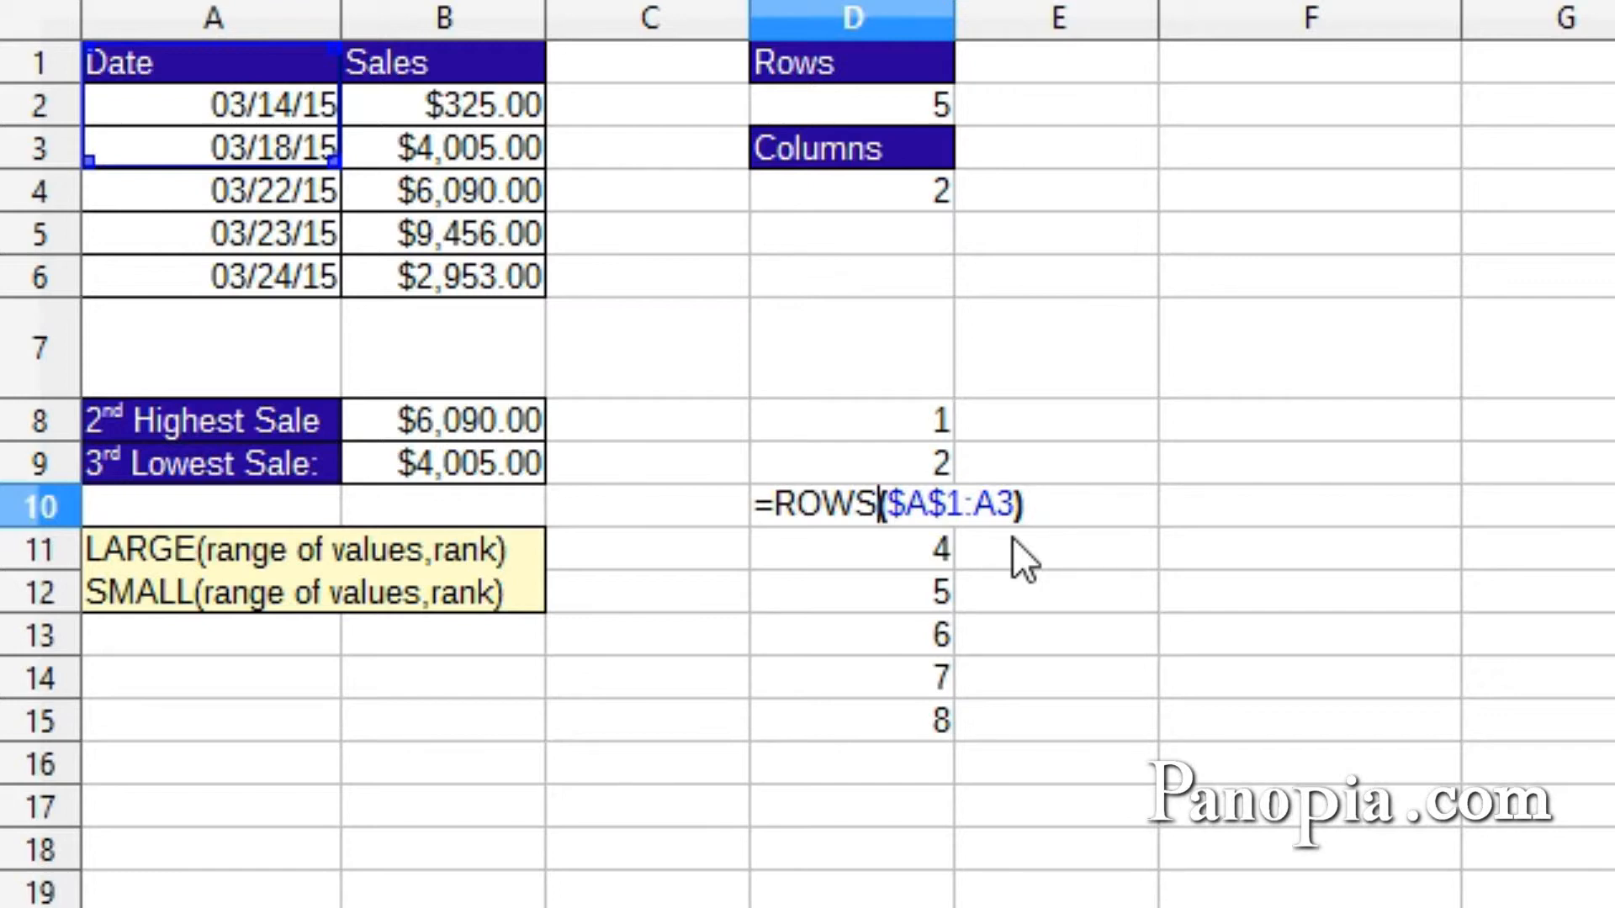
pyautogui.press('Return')
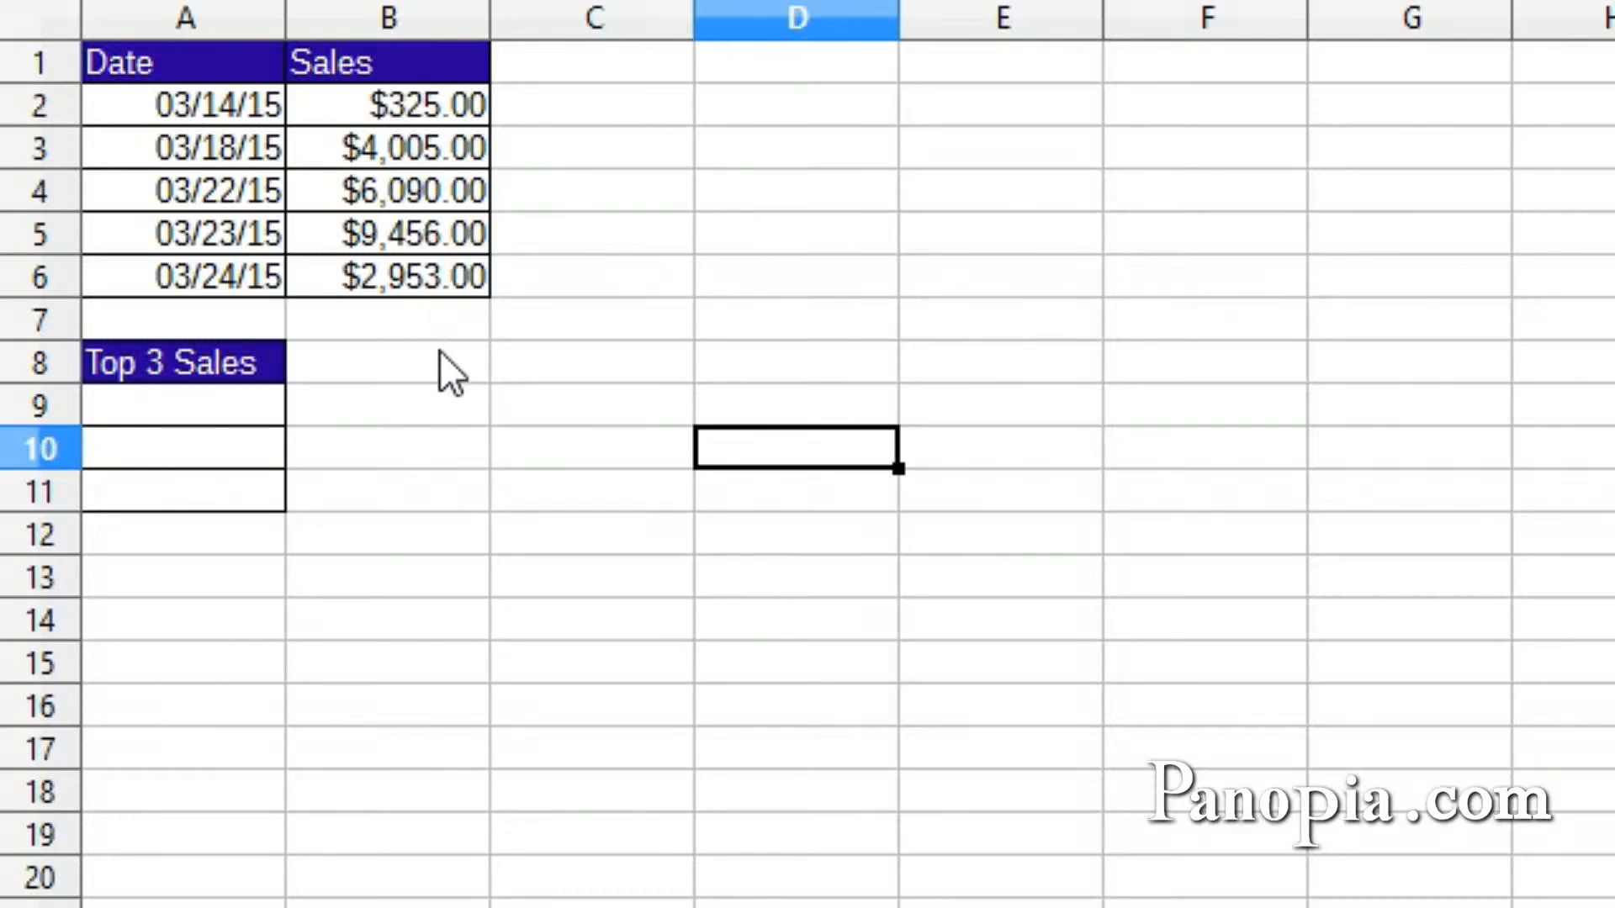
# Start a LARGE formula in A9, below the Top 3 Sales heading, with the absolute range $B$2:$B$6 as its data.
pyautogui.click(192, 410)
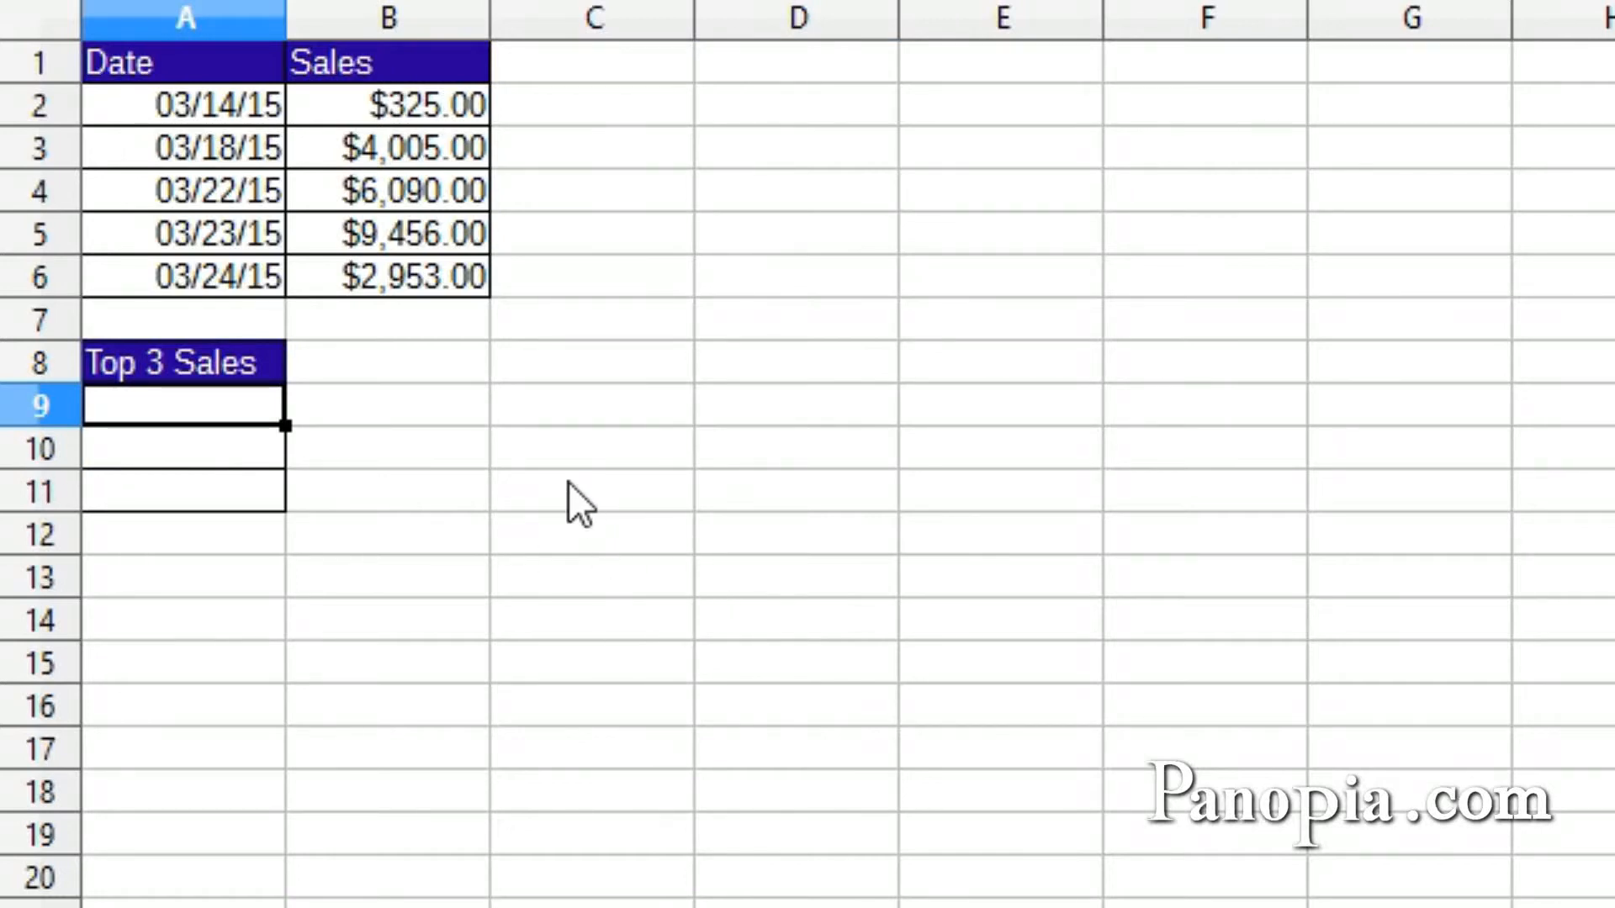
pyautogui.write('=')
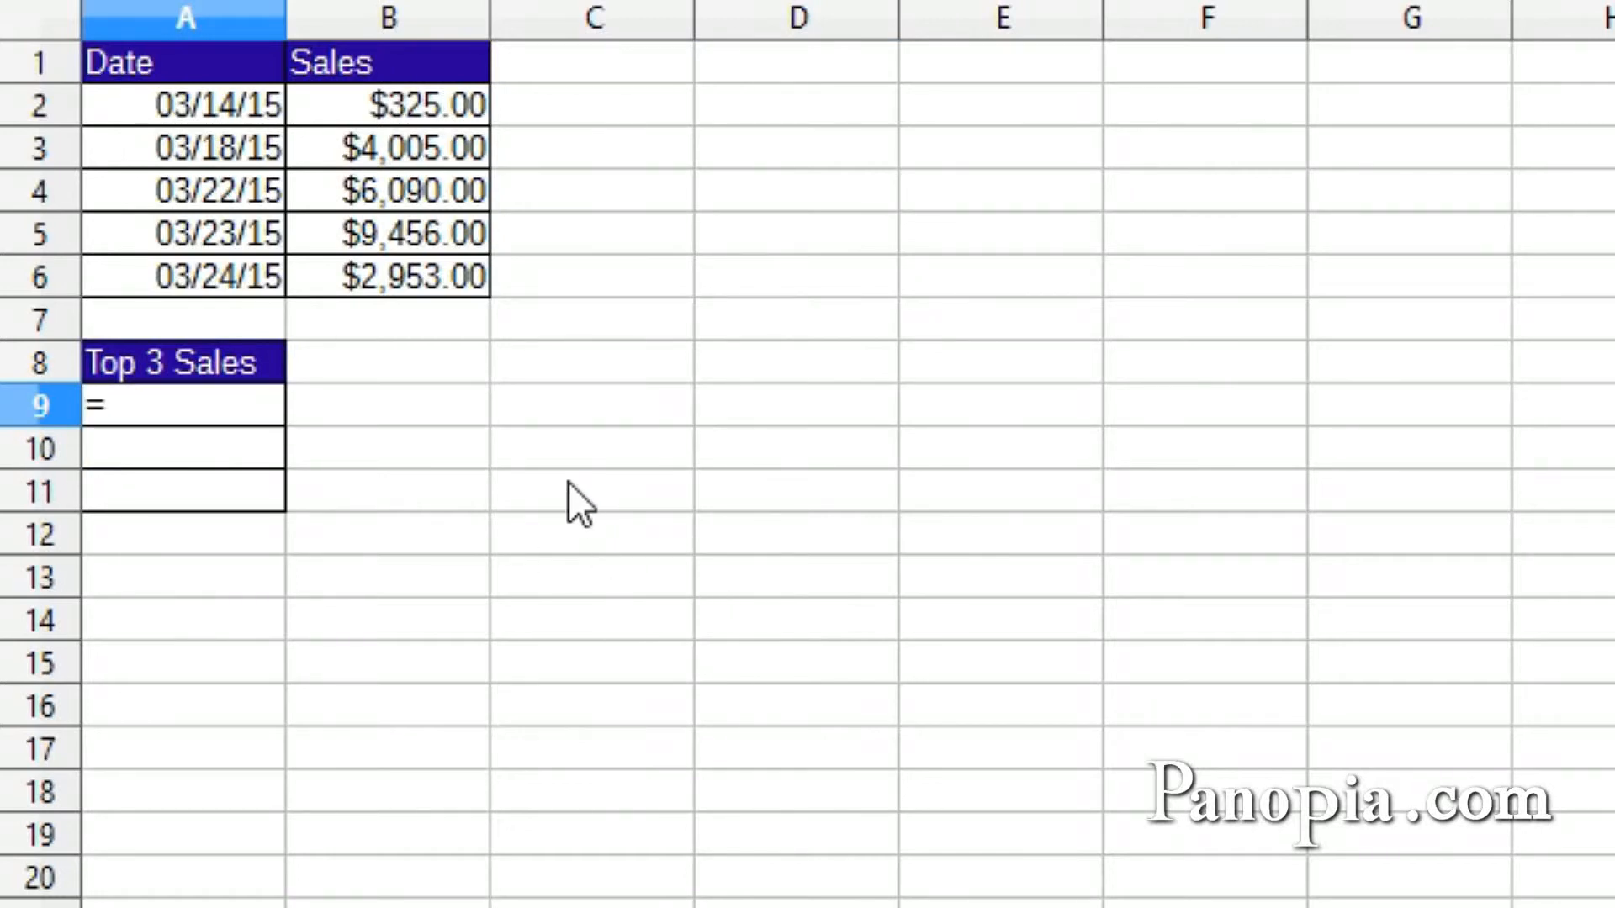
pyautogui.write('large')
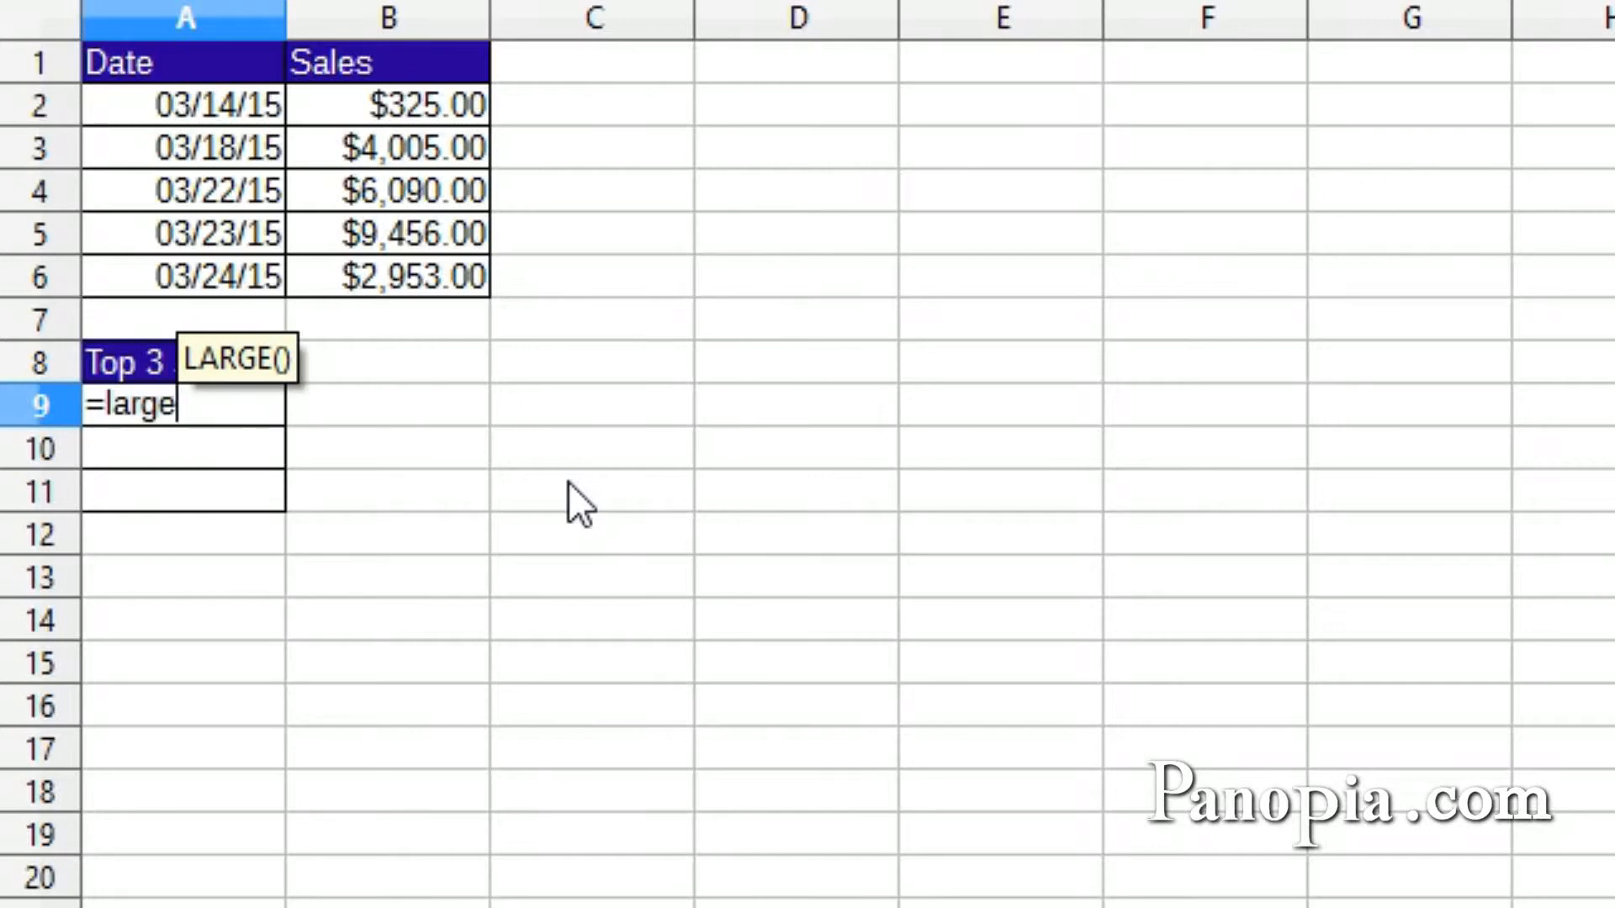
pyautogui.press('Return')
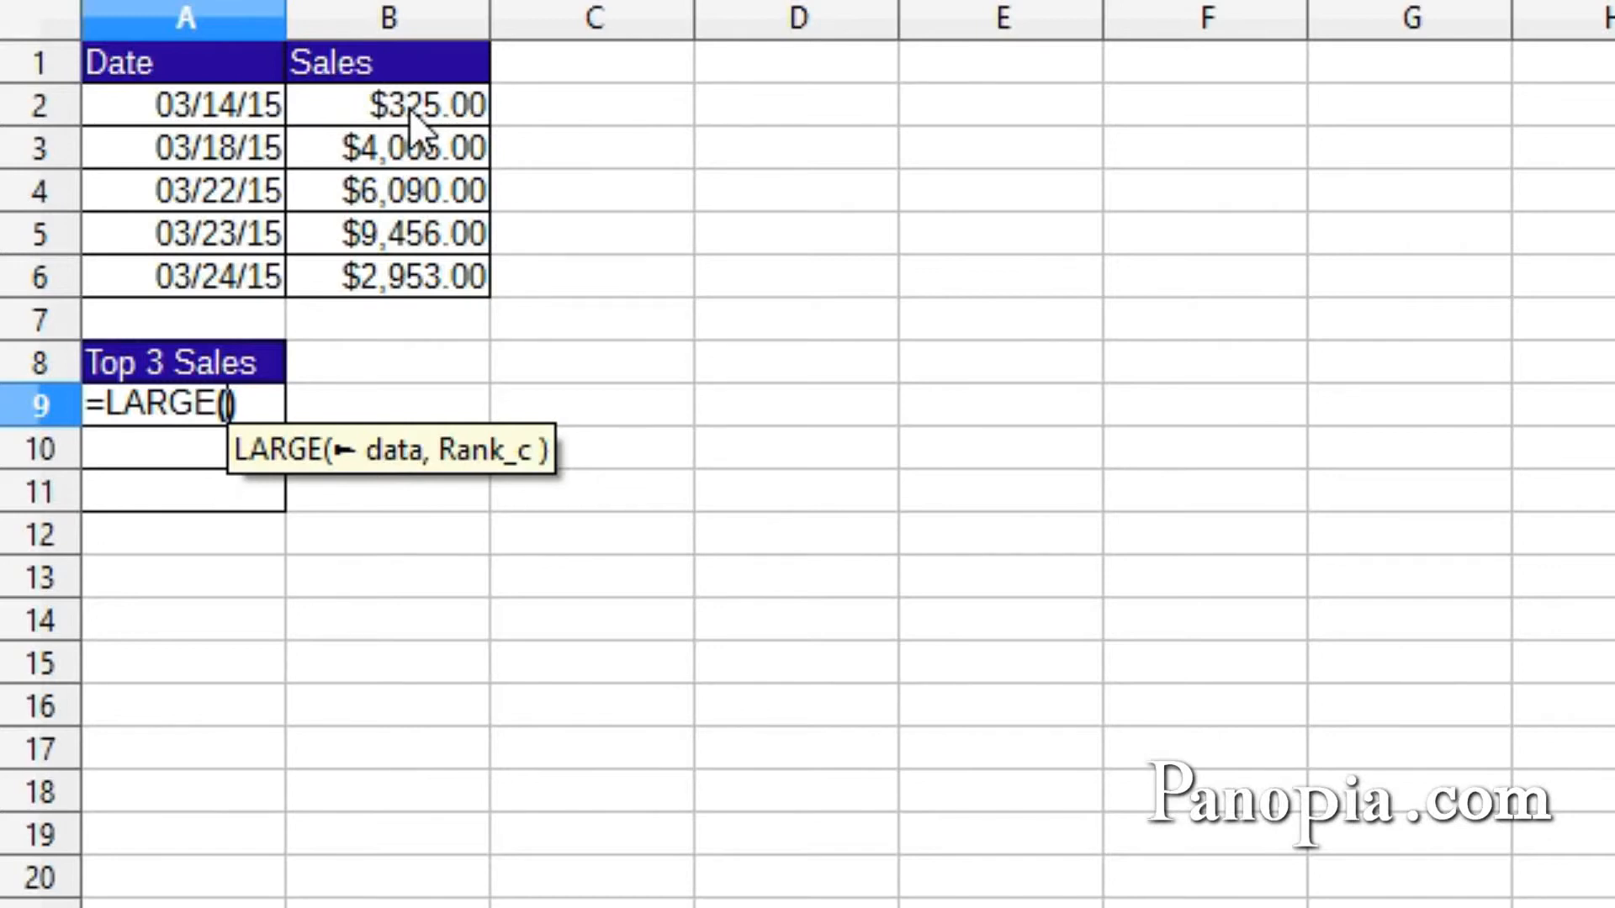
pyautogui.moveTo(409, 108); pyautogui.dragTo(421, 260)
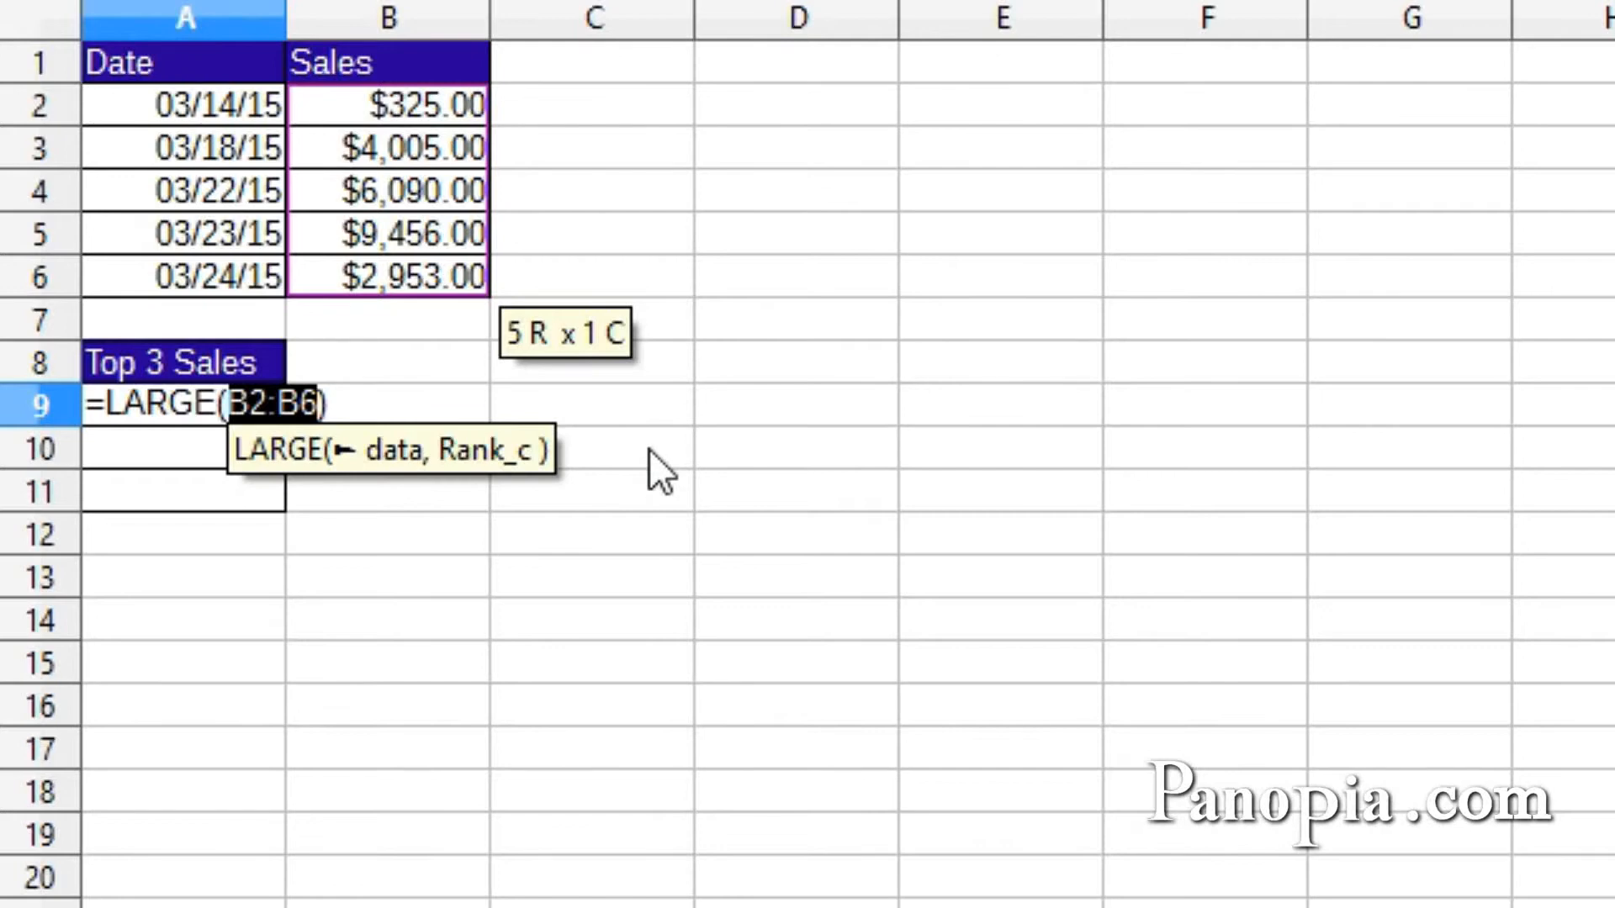
pyautogui.press('F4')
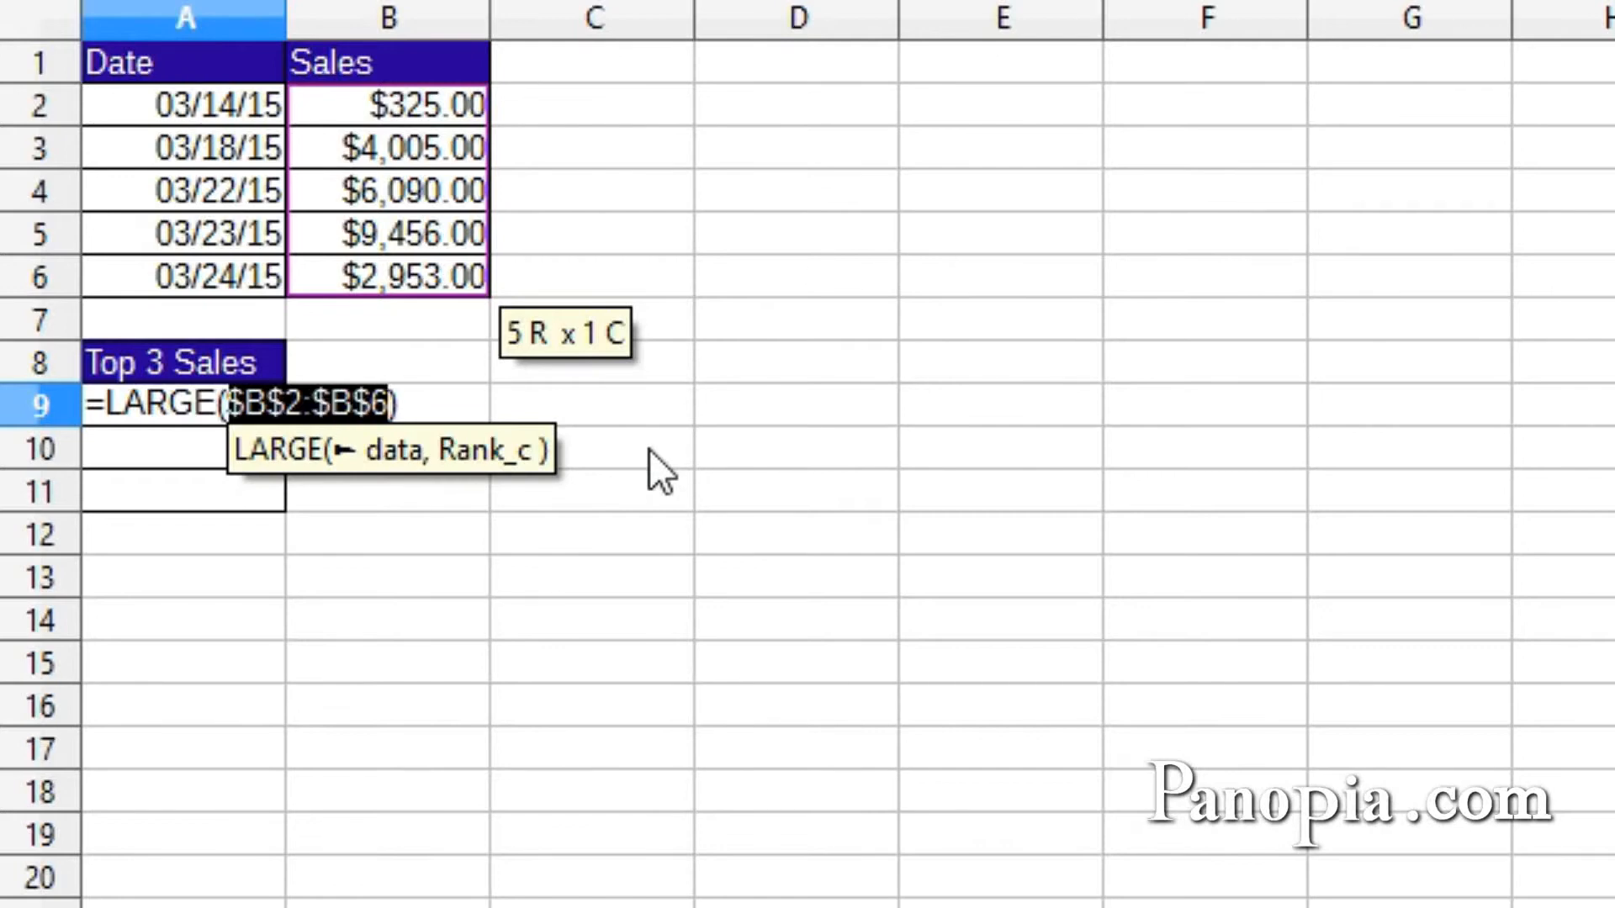
pyautogui.write(',')
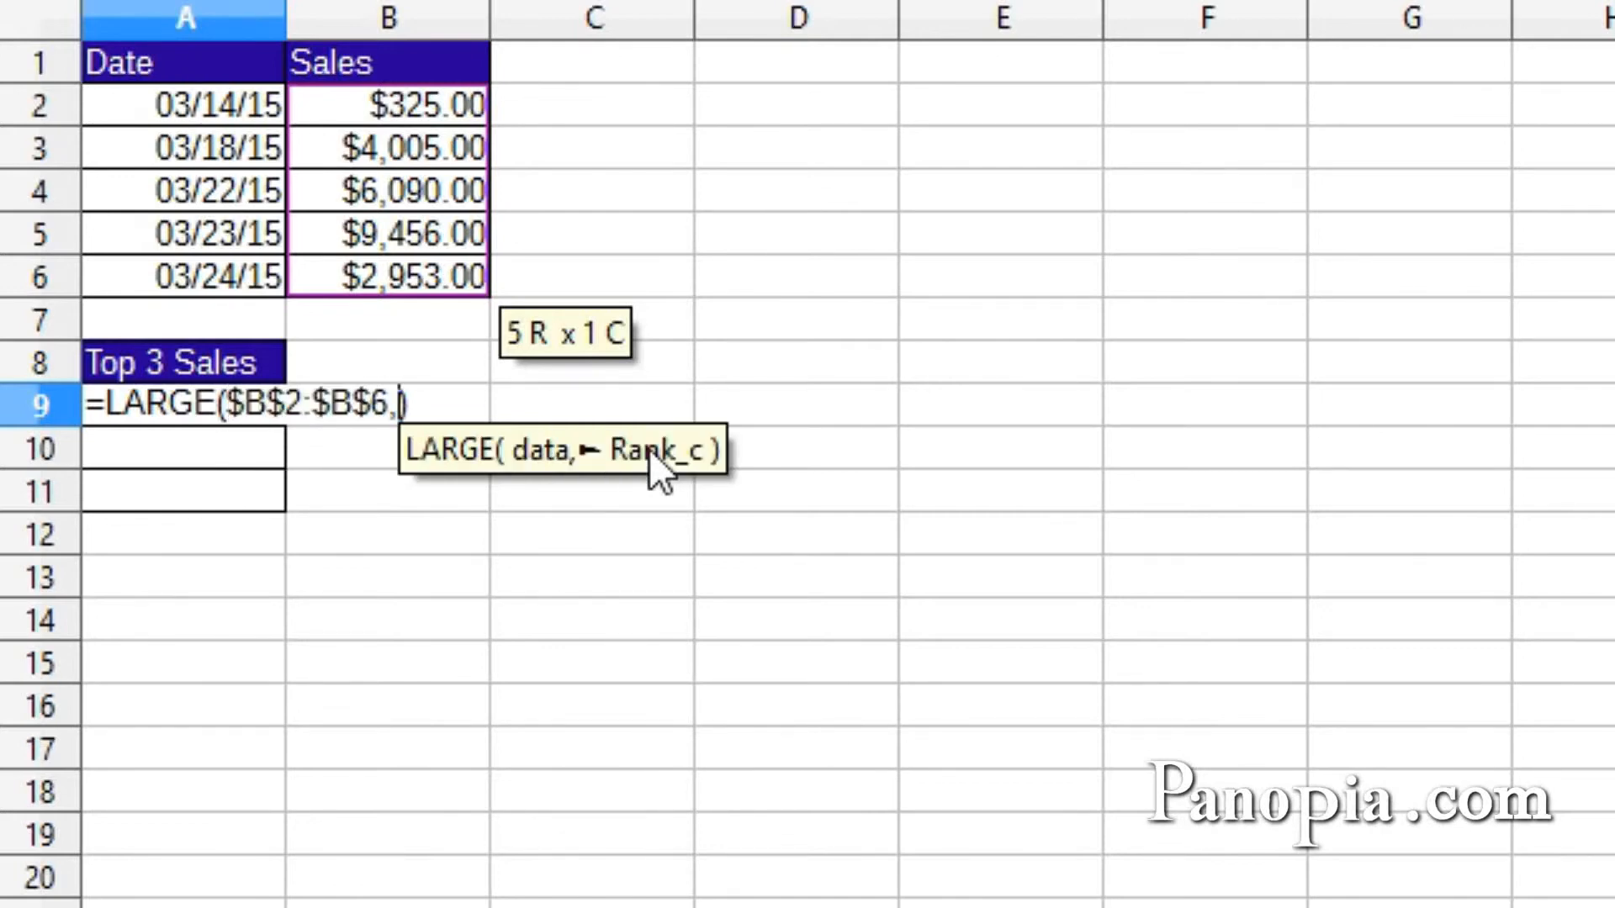
# Complete the A9 formula with ROWS($A$1:A1) as the rank and fill it down through A11.
pyautogui.write('rows')
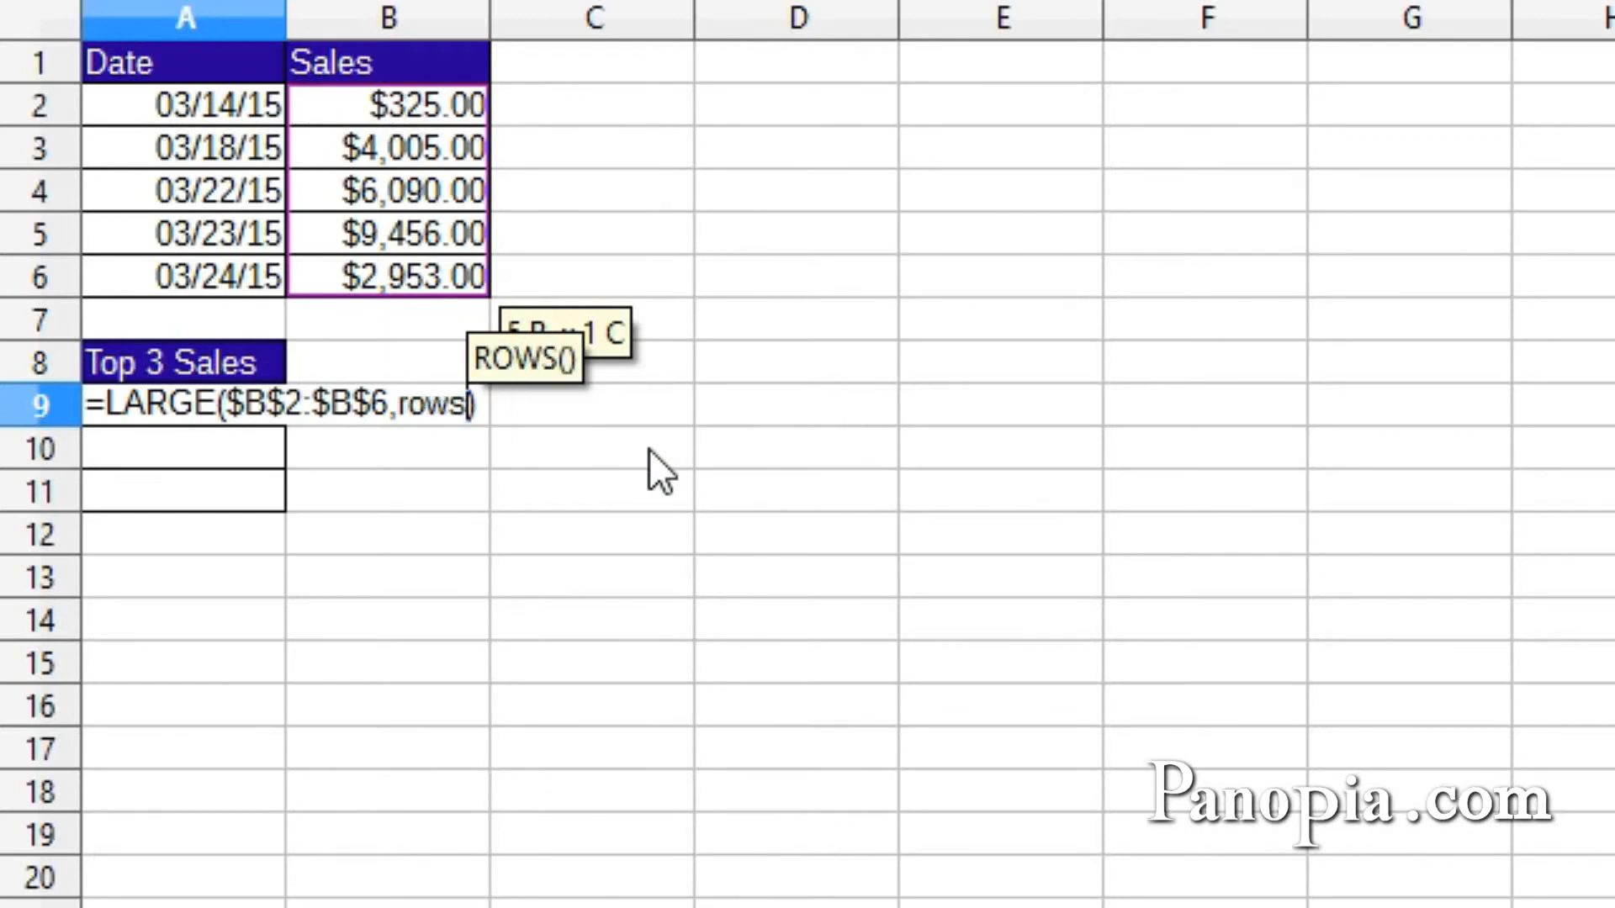
pyautogui.press('Return')
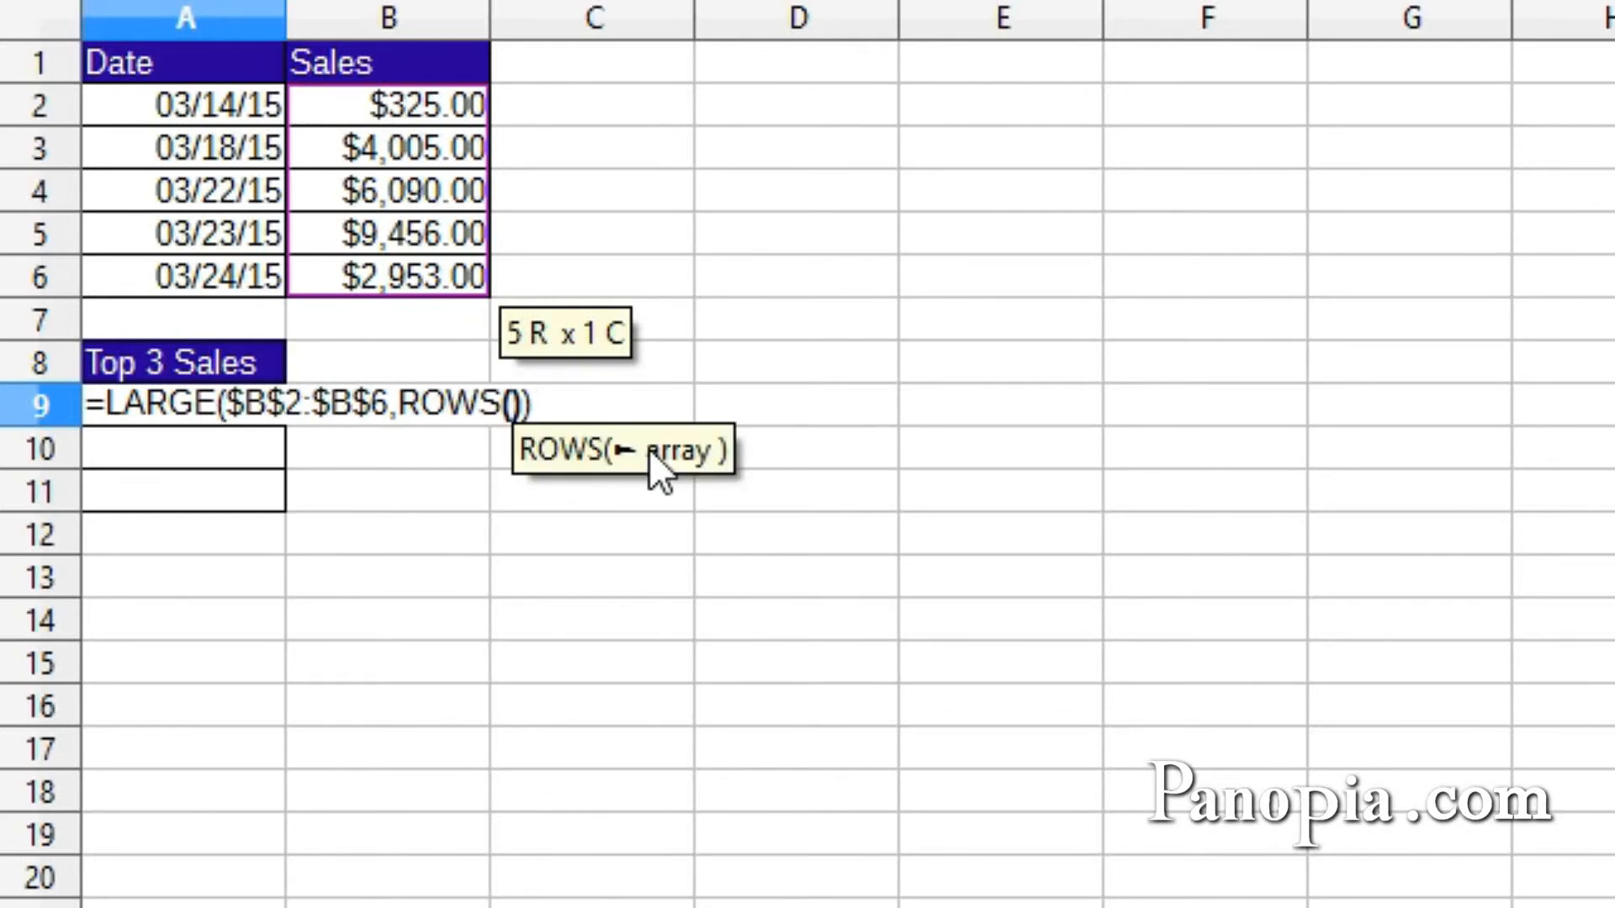
pyautogui.click(144, 65)
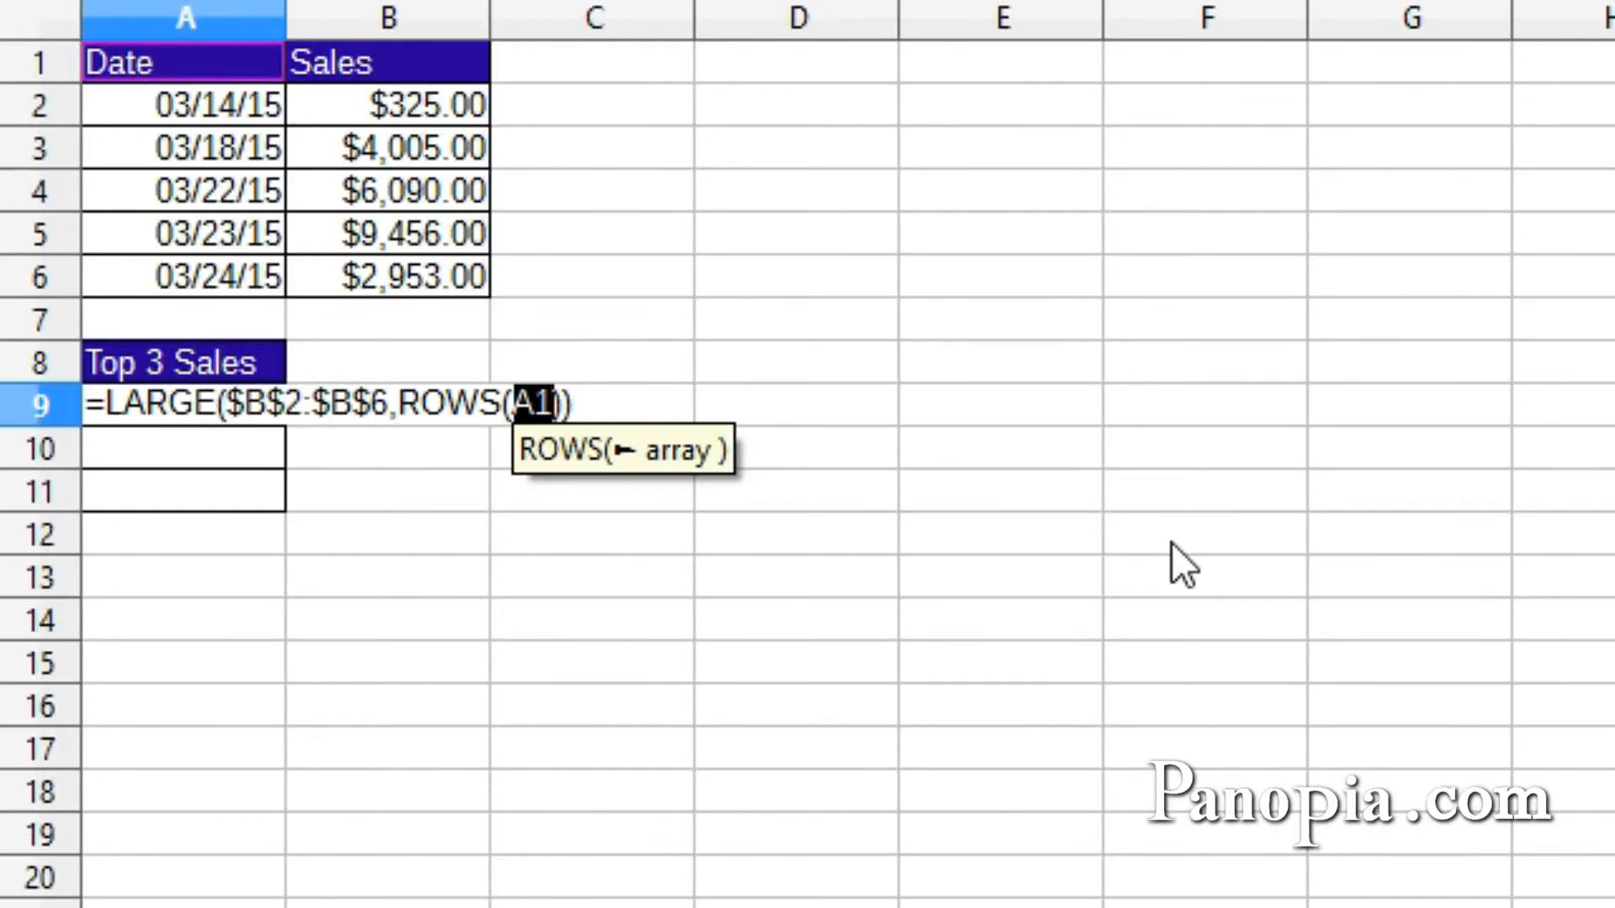
pyautogui.press('F4')
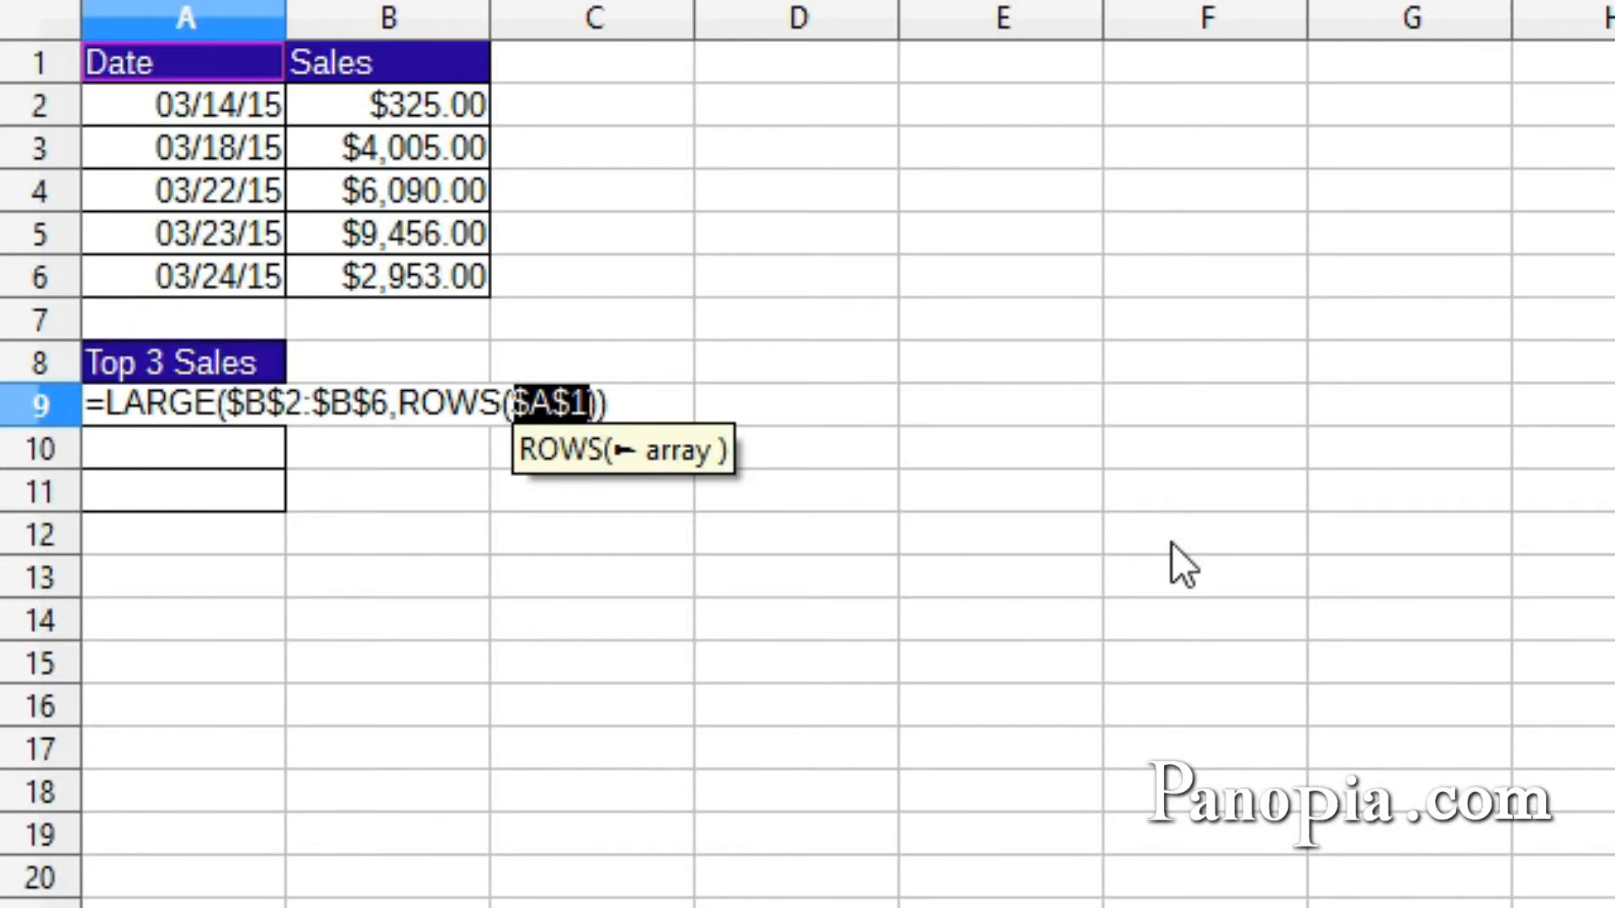
pyautogui.write(':')
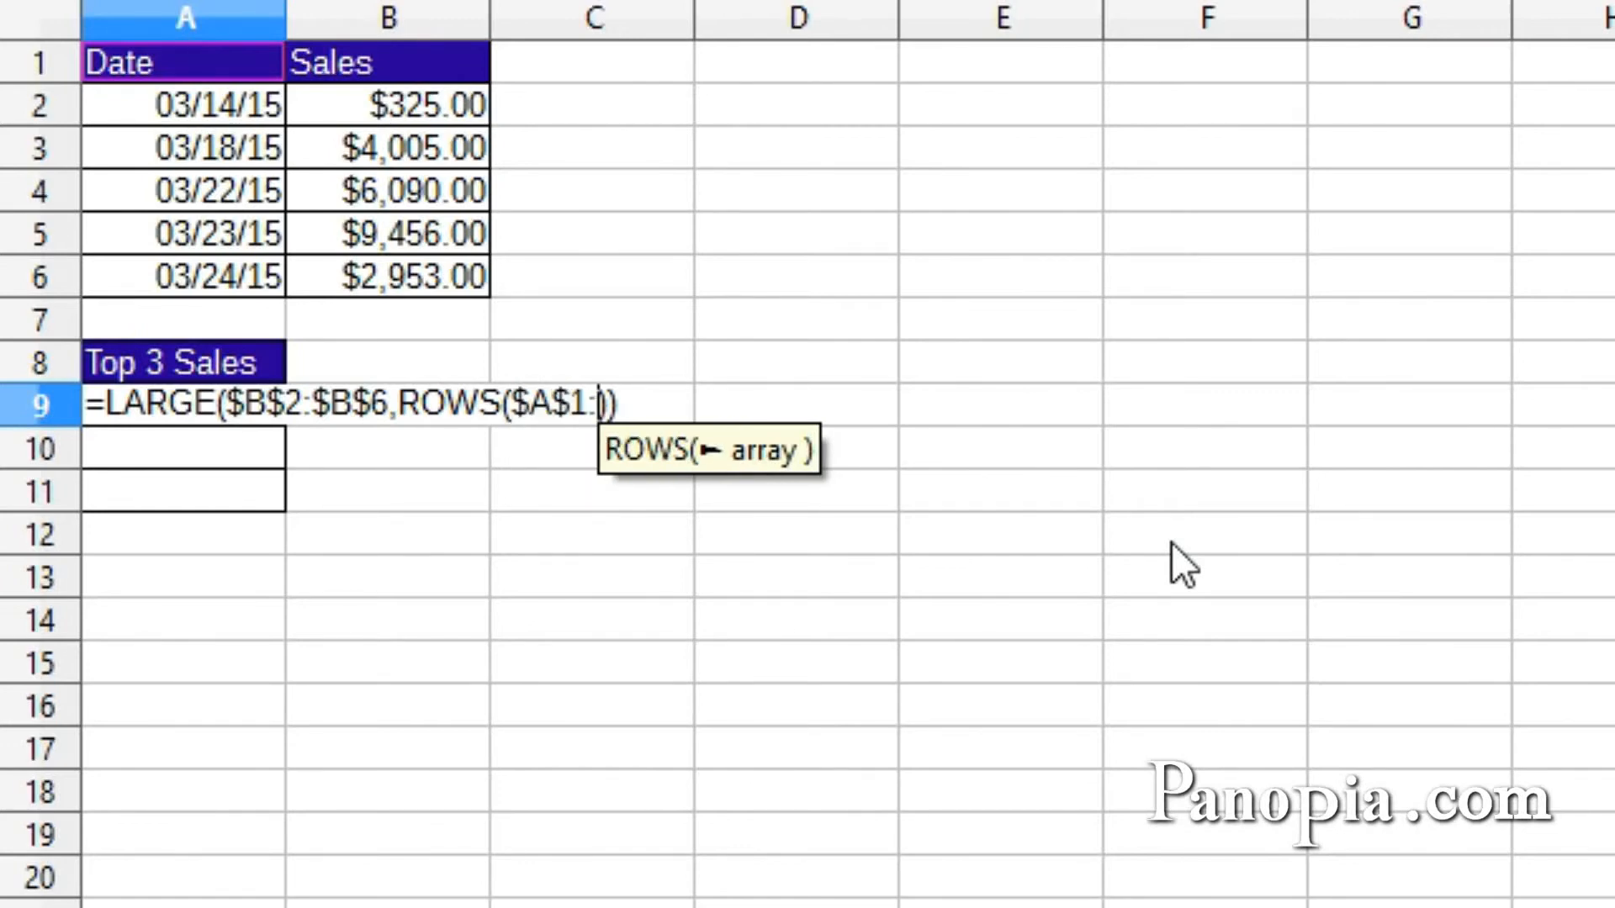
pyautogui.click(237, 72)
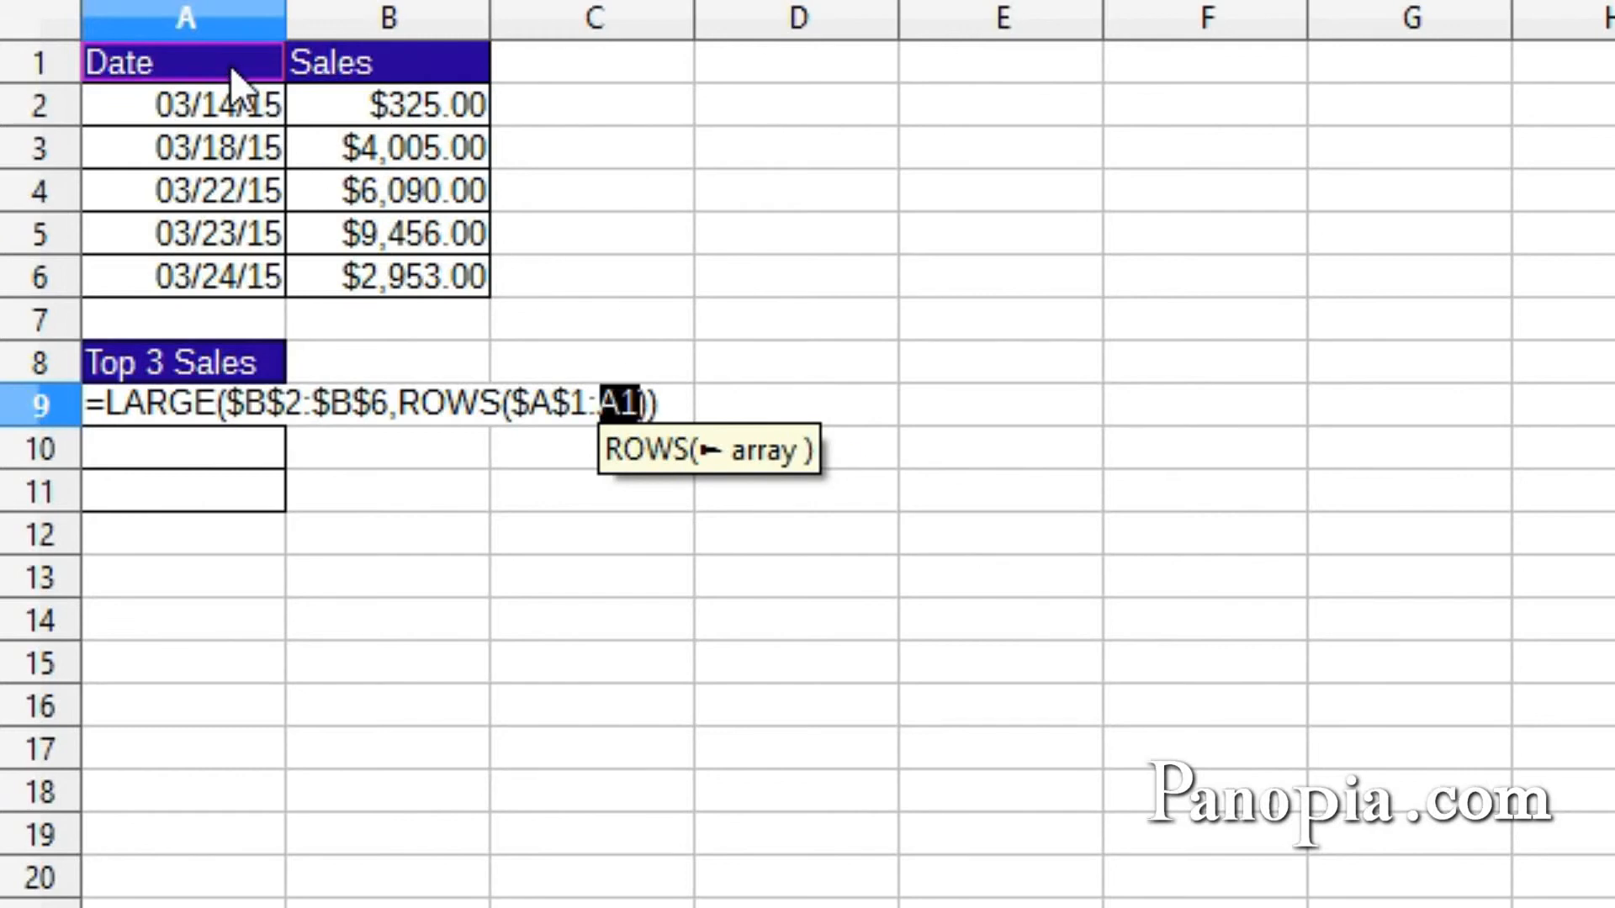
pyautogui.press('Return')
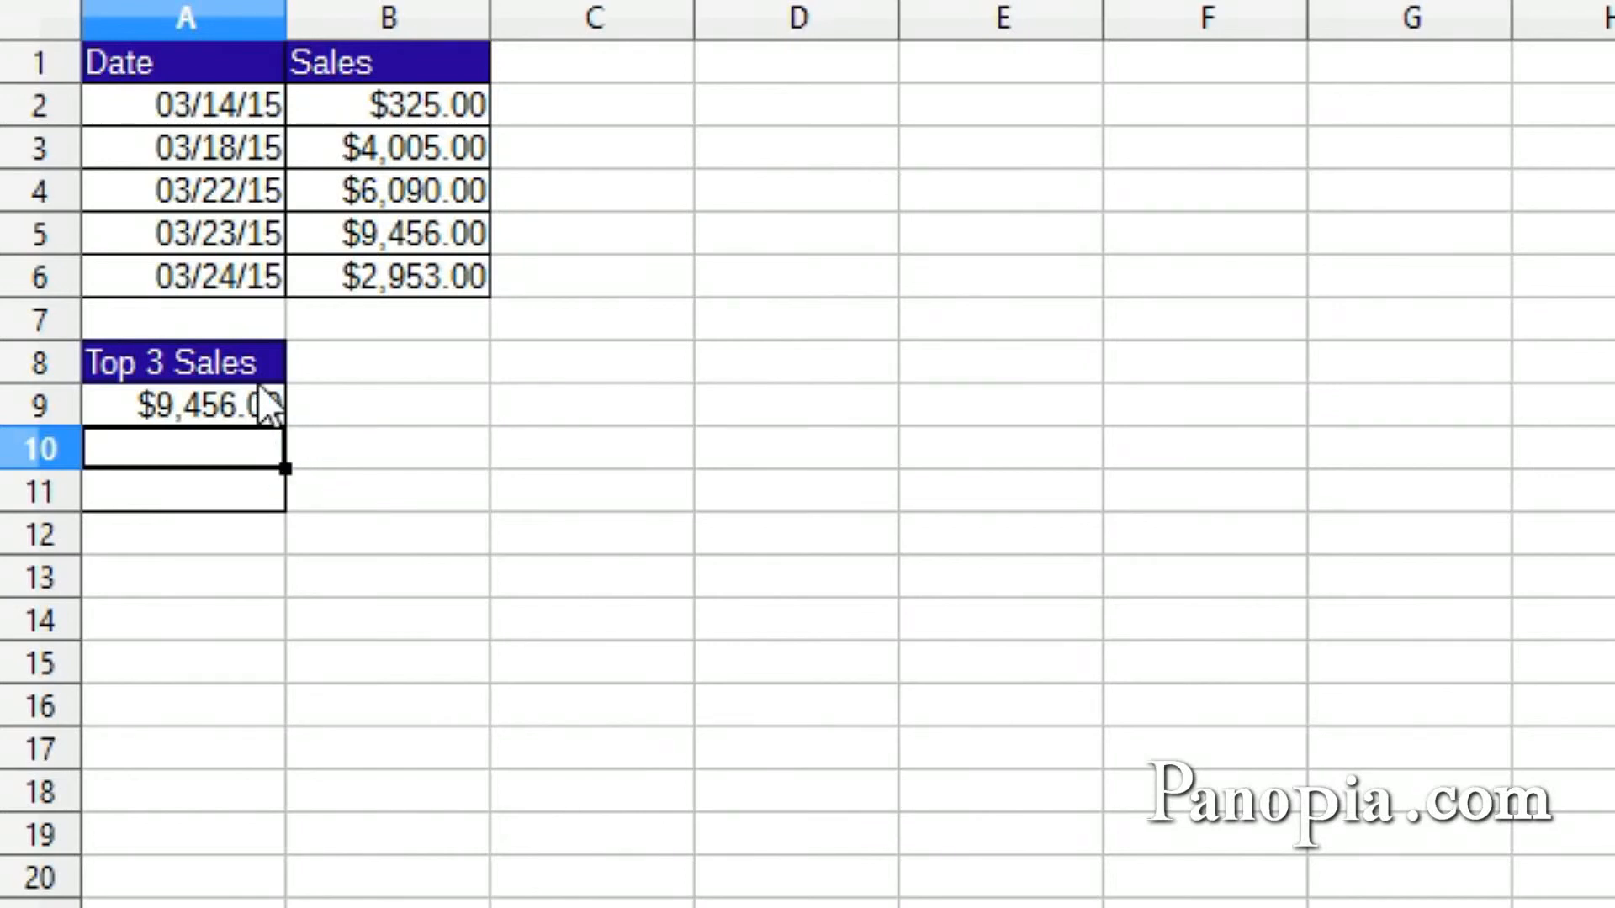
pyautogui.click(257, 408)
pyautogui.moveTo(280, 423); pyautogui.dragTo(279, 506)
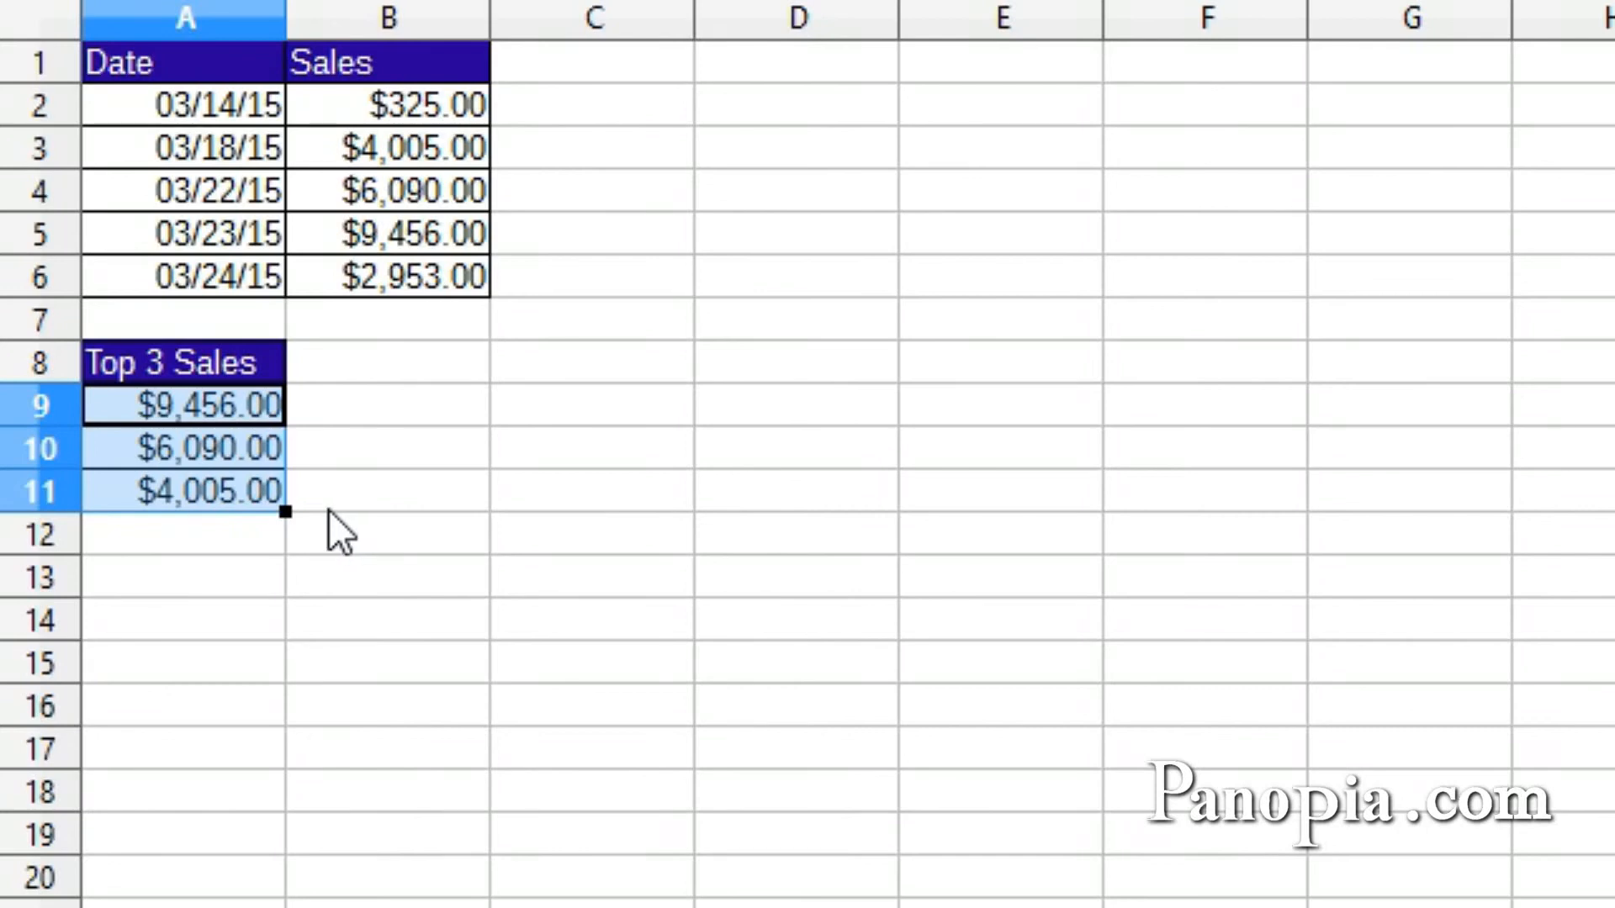